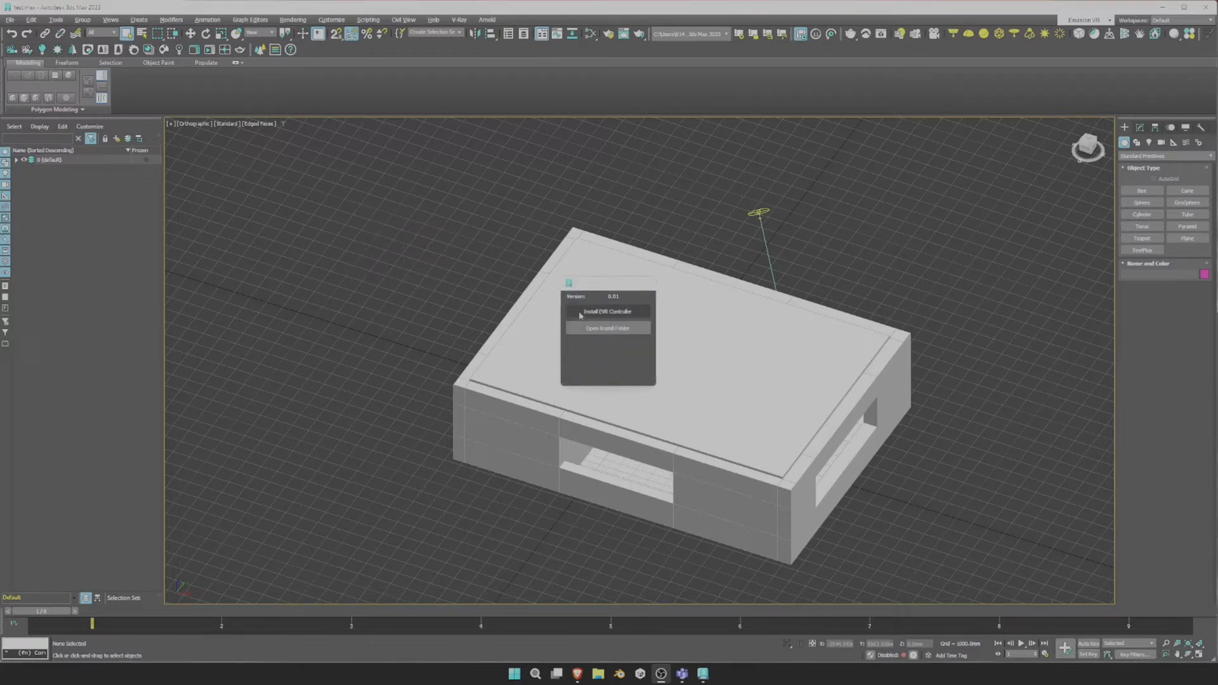
Install the EVR Controller scripts and close the EVR Script Installer.
{"action": "left_click", "coordinate": [607, 312]}
{"action": "left_click", "coordinate": [648, 283]}
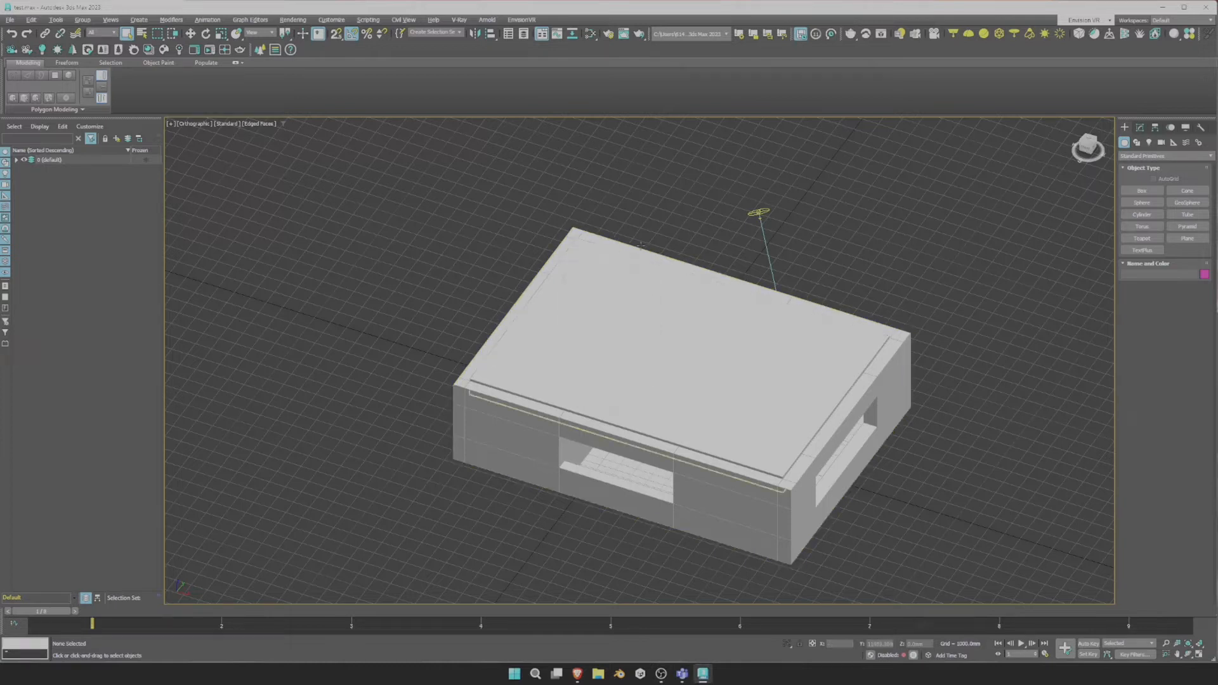
Open the EnvisionVR 360 Renderer panel and move it to the right of the viewport.
{"action": "left_click", "coordinate": [522, 21]}
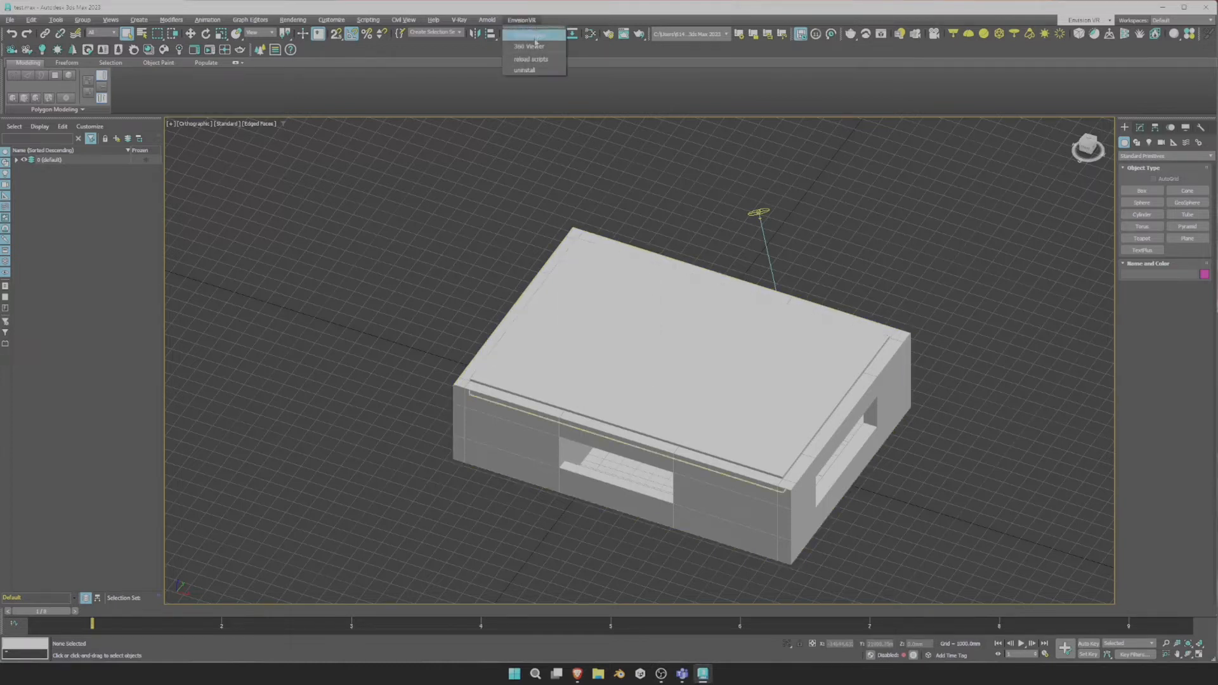
{"action": "left_click", "coordinate": [535, 38]}
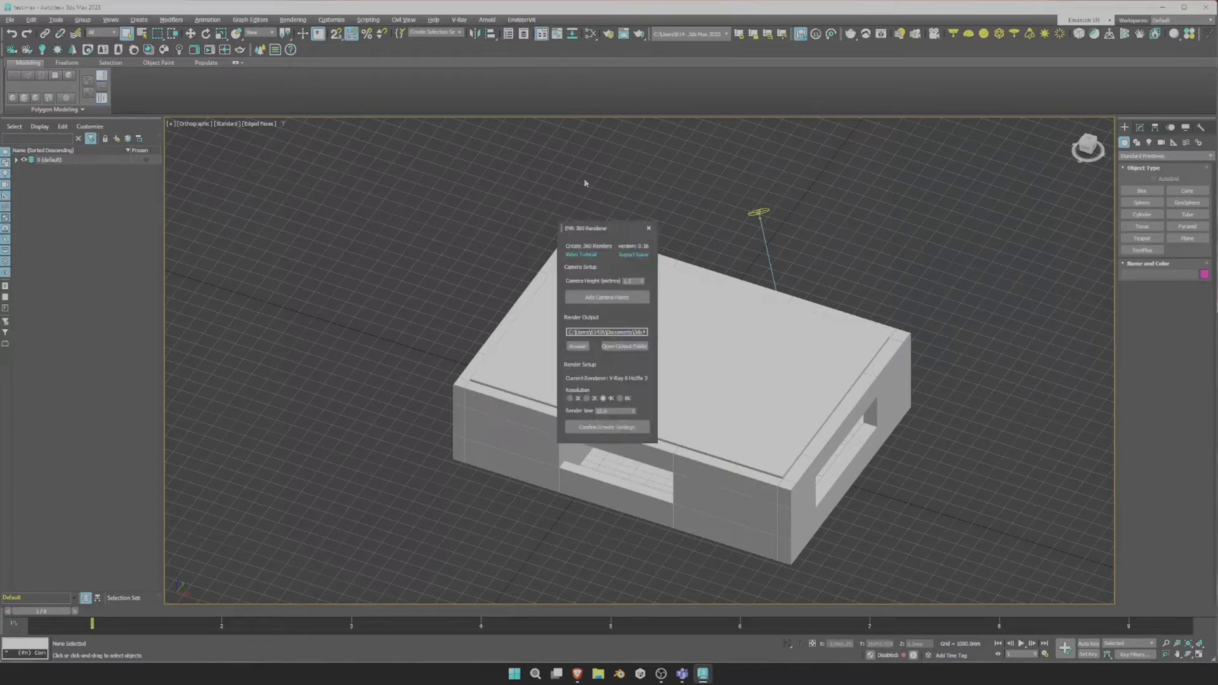
{"action": "left_click_drag", "start_coordinate": [594, 230], "coordinate": [985, 197]}
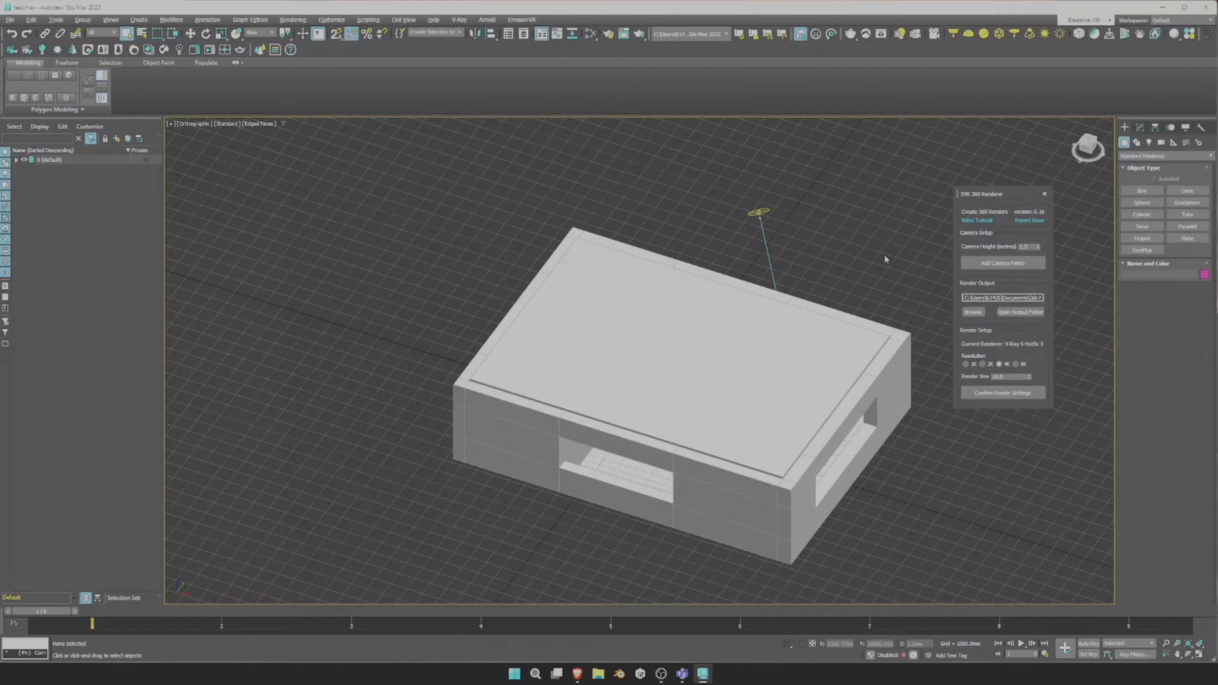
Hide the roof slab Object001 in Scene Explorer and switch to Top view.
{"action": "left_click", "coordinate": [700, 419]}
{"action": "left_click", "coordinate": [17, 160]}
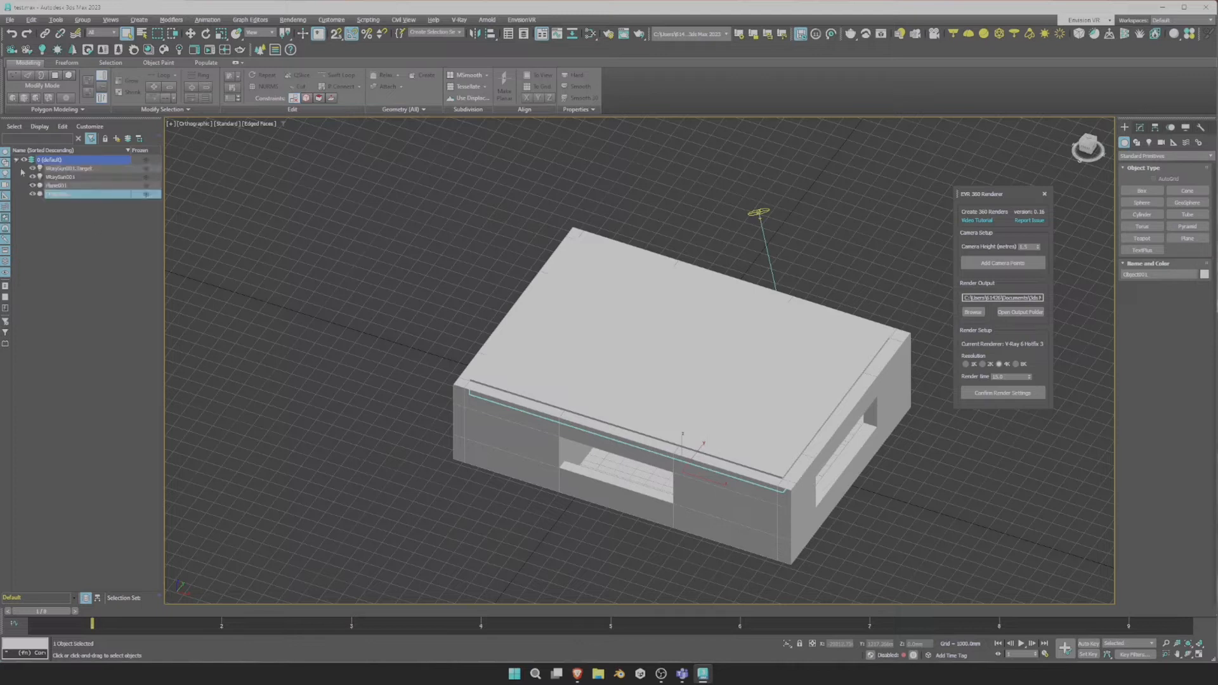
{"action": "left_click", "coordinate": [33, 194]}
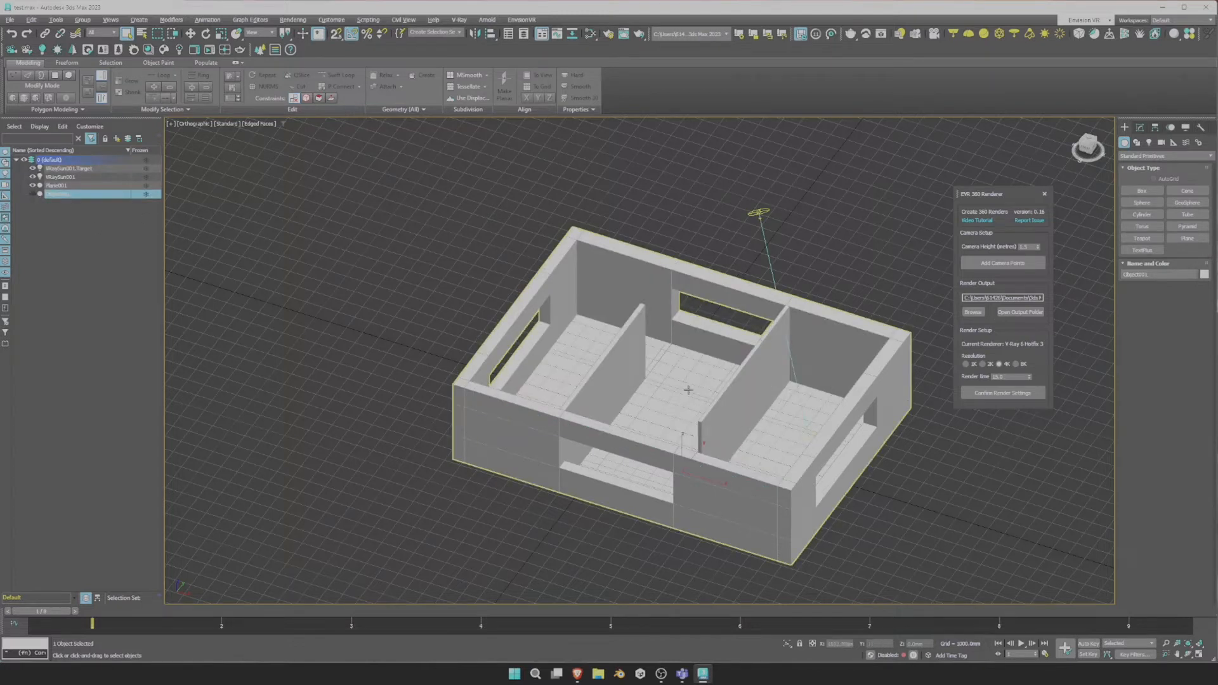
{"action": "left_click", "coordinate": [1087, 143]}
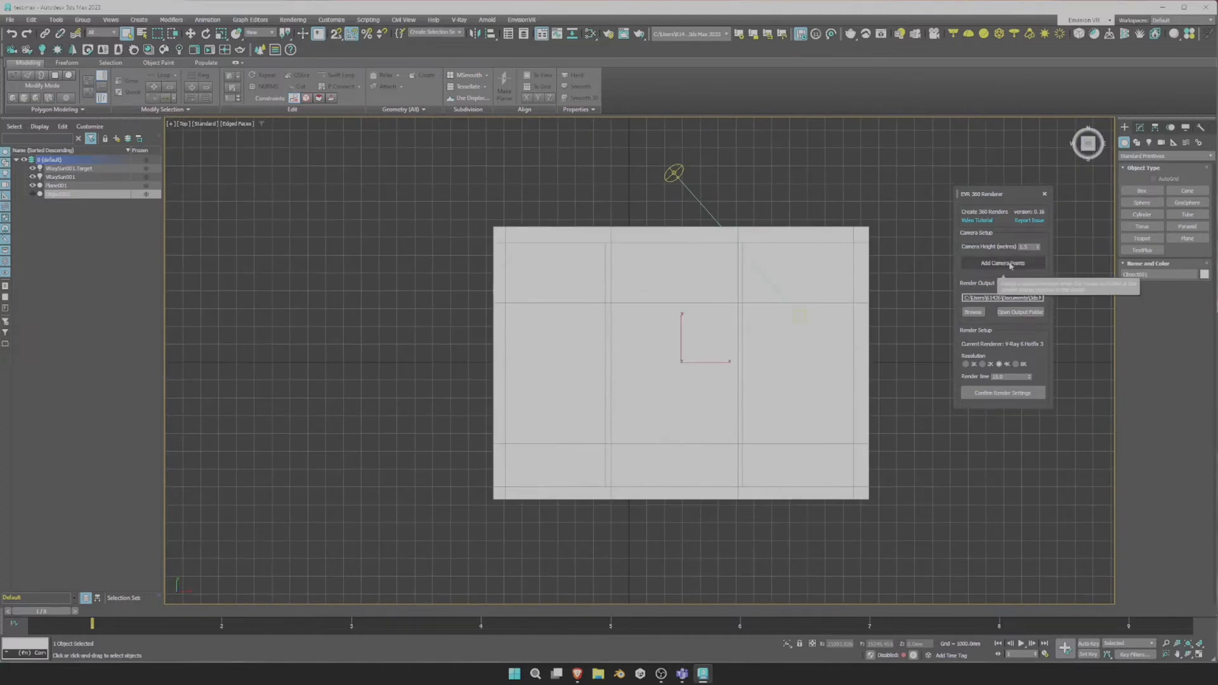
Place nine 360 camera points across the office rooms, then orbit back to 3D.
{"action": "left_click", "coordinate": [1009, 264]}
{"action": "left_click", "coordinate": [554, 463]}
{"action": "left_click", "coordinate": [552, 372]}
{"action": "left_click", "coordinate": [554, 267]}
{"action": "left_click", "coordinate": [673, 269]}
{"action": "left_click", "coordinate": [673, 373]}
{"action": "left_click", "coordinate": [671, 465]}
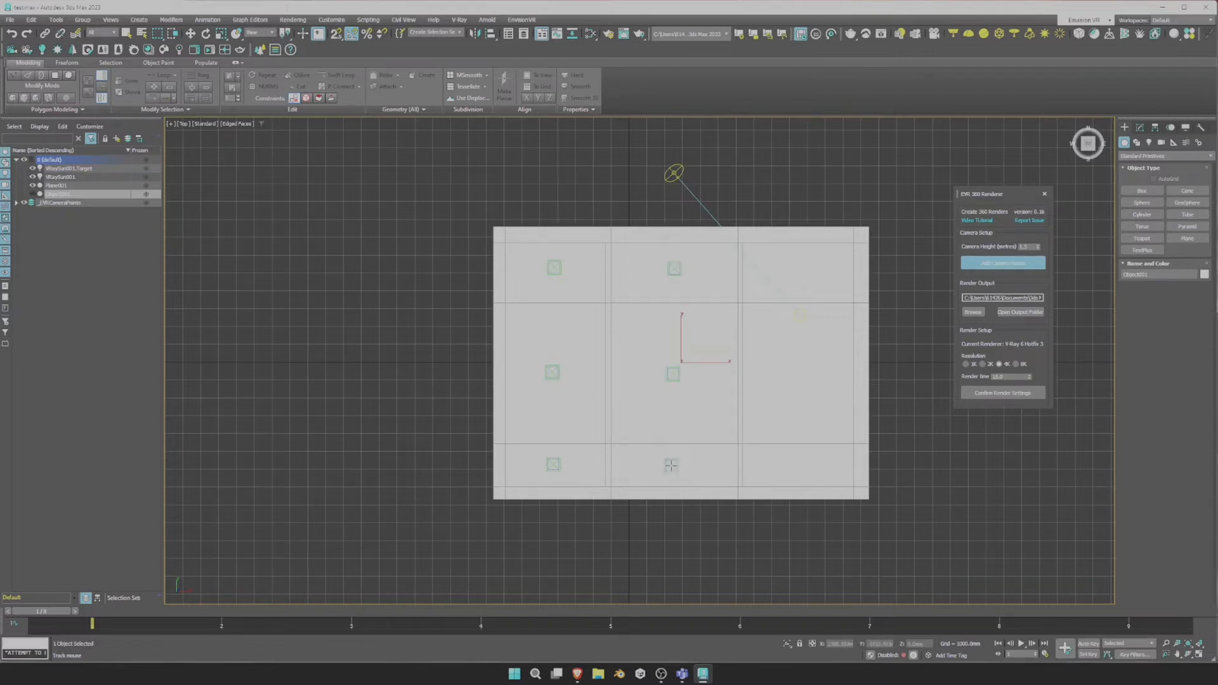
{"action": "left_click", "coordinate": [805, 465]}
{"action": "left_click", "coordinate": [797, 274]}
{"action": "right_click", "coordinate": [920, 203]}
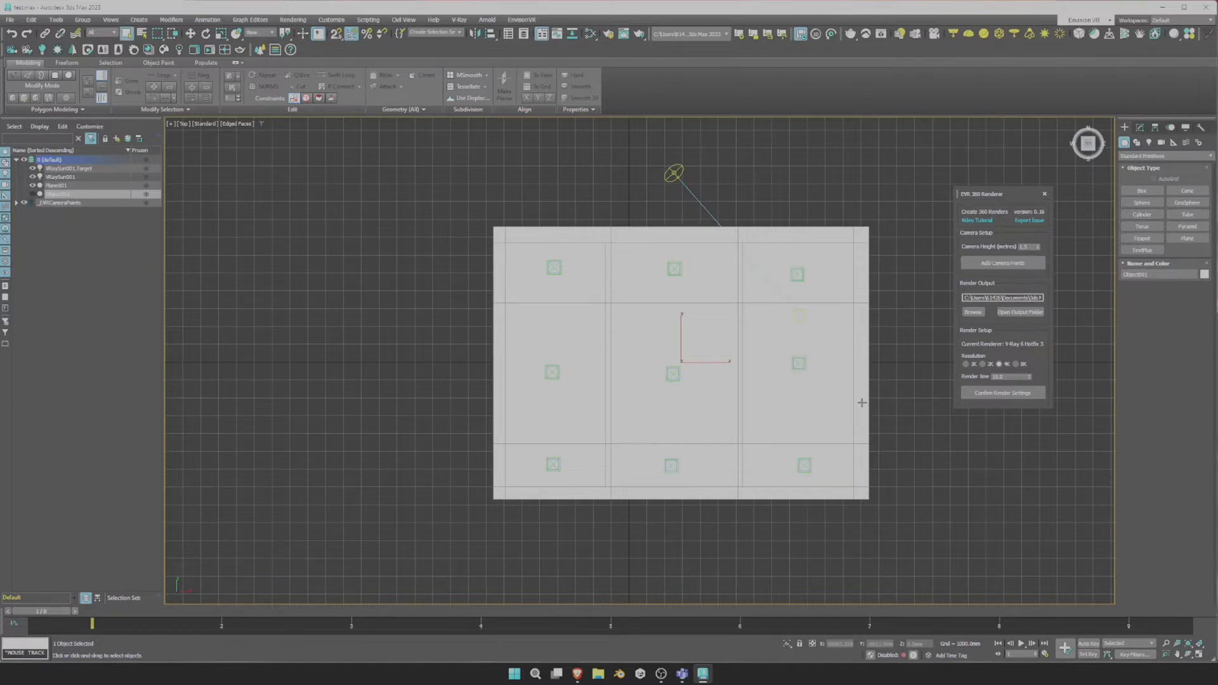
{"action": "mouse_move", "coordinate": [845, 451]}
{"action": "middle_mouse_down", "text": "alt"}
{"action": "mouse_move", "coordinate": [742, 501]}
{"action": "mouse_move", "coordinate": [818, 466]}
{"action": "mouse_move", "coordinate": [859, 497]}
{"action": "mouse_move", "coordinate": [818, 487]}
{"action": "mouse_move", "coordinate": [850, 463]}
{"action": "middle_mouse_up", "text": "alt"}
Set the 360 render to 1K resolution with 0.25 render time and confirm the settings.
{"action": "left_click_drag", "start_coordinate": [984, 297], "coordinate": [1055, 307]}
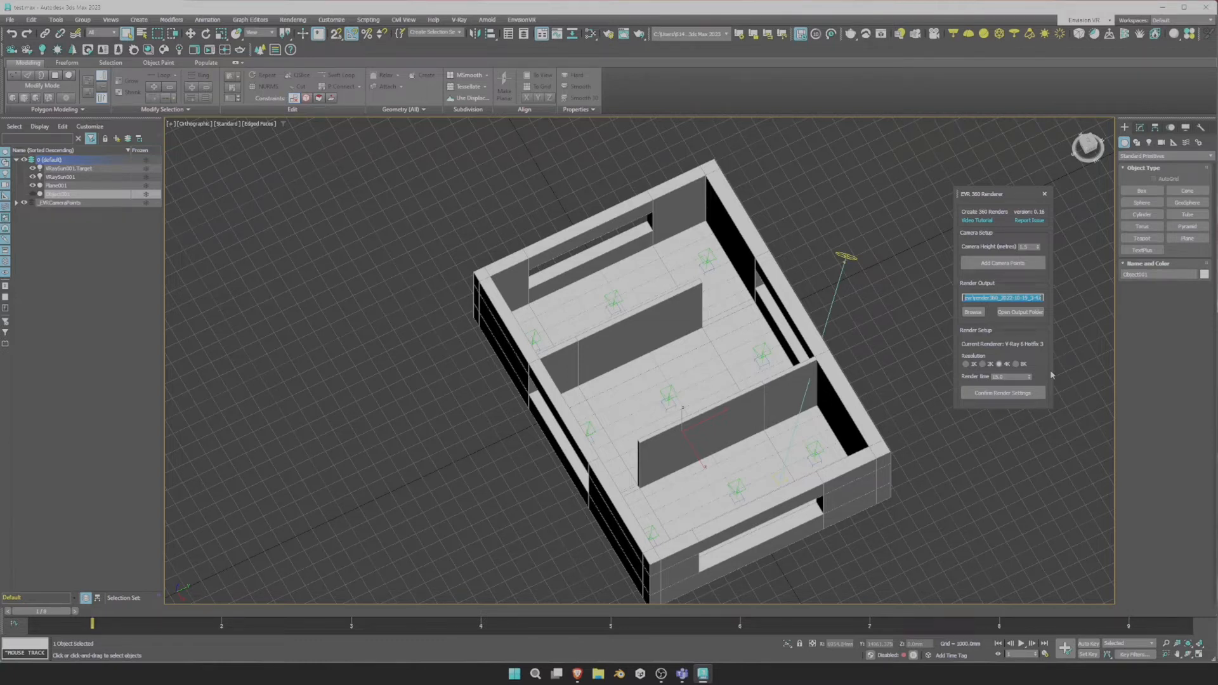
{"action": "left_click", "coordinate": [973, 365]}
{"action": "right_click", "coordinate": [1032, 378]}
{"action": "left_click", "coordinate": [1002, 393]}
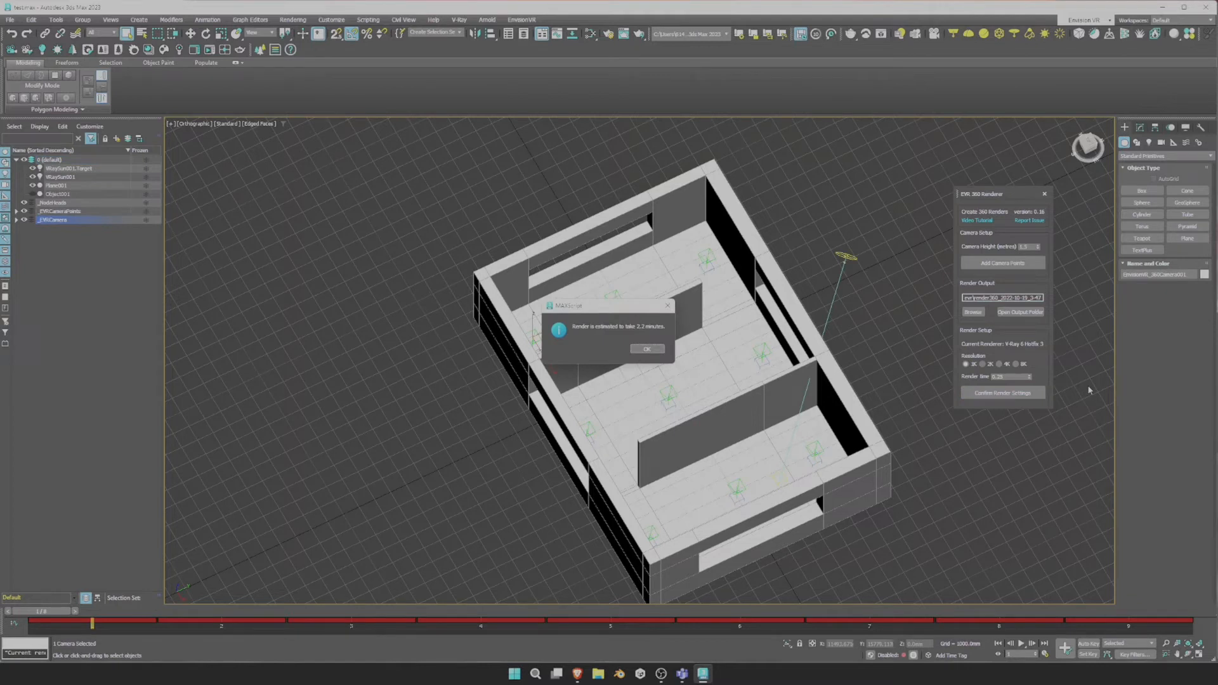
{"action": "left_click_drag", "start_coordinate": [642, 307], "coordinate": [910, 270]}
Accept the 2.2-minute render estimate, review the Render Setup tabs, and reapply the 360 settings.
{"action": "left_click", "coordinate": [915, 314]}
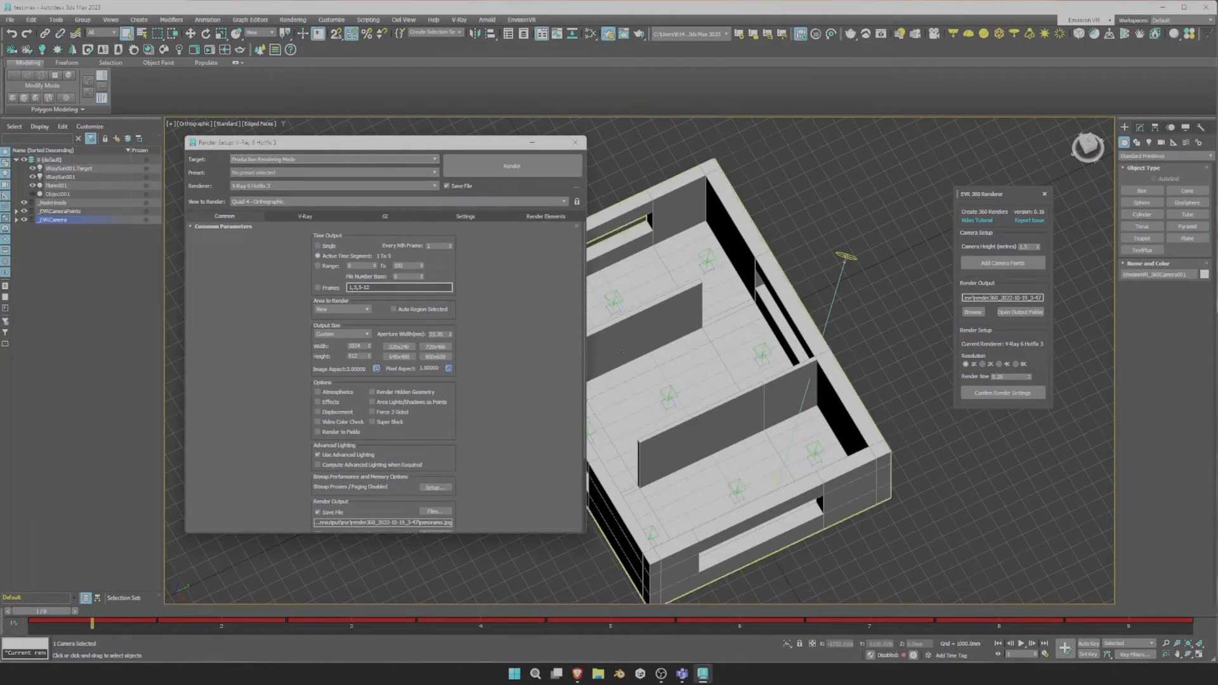
{"action": "scroll", "coordinate": [386, 311], "scroll_direction": "down", "scroll_amount": 1}
{"action": "scroll", "coordinate": [389, 348], "scroll_direction": "up", "scroll_amount": 1}
{"action": "left_click", "coordinate": [544, 216]}
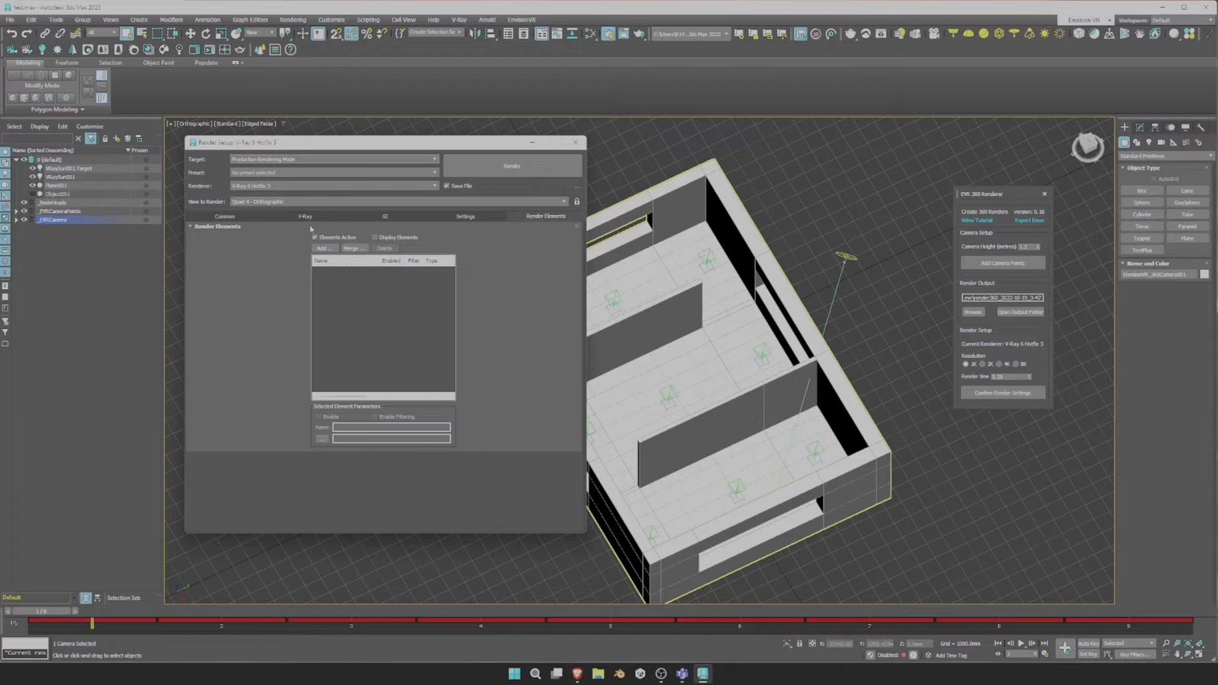
{"action": "left_click", "coordinate": [223, 217]}
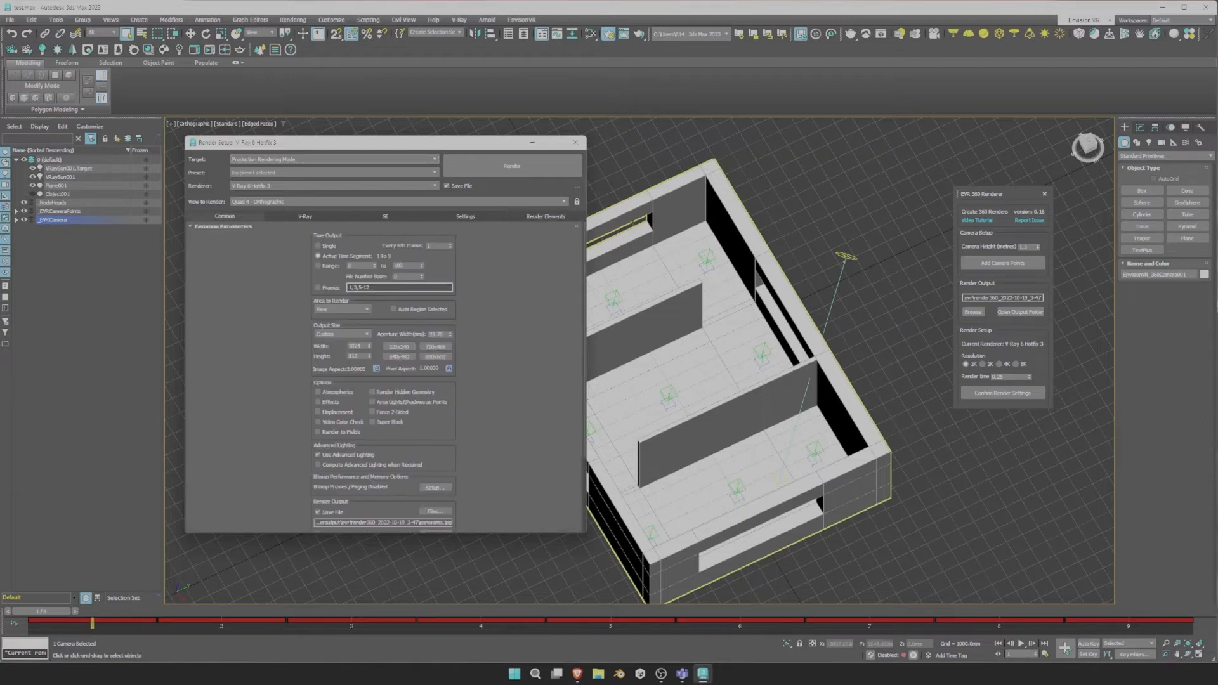
{"action": "left_click", "coordinate": [1020, 393]}
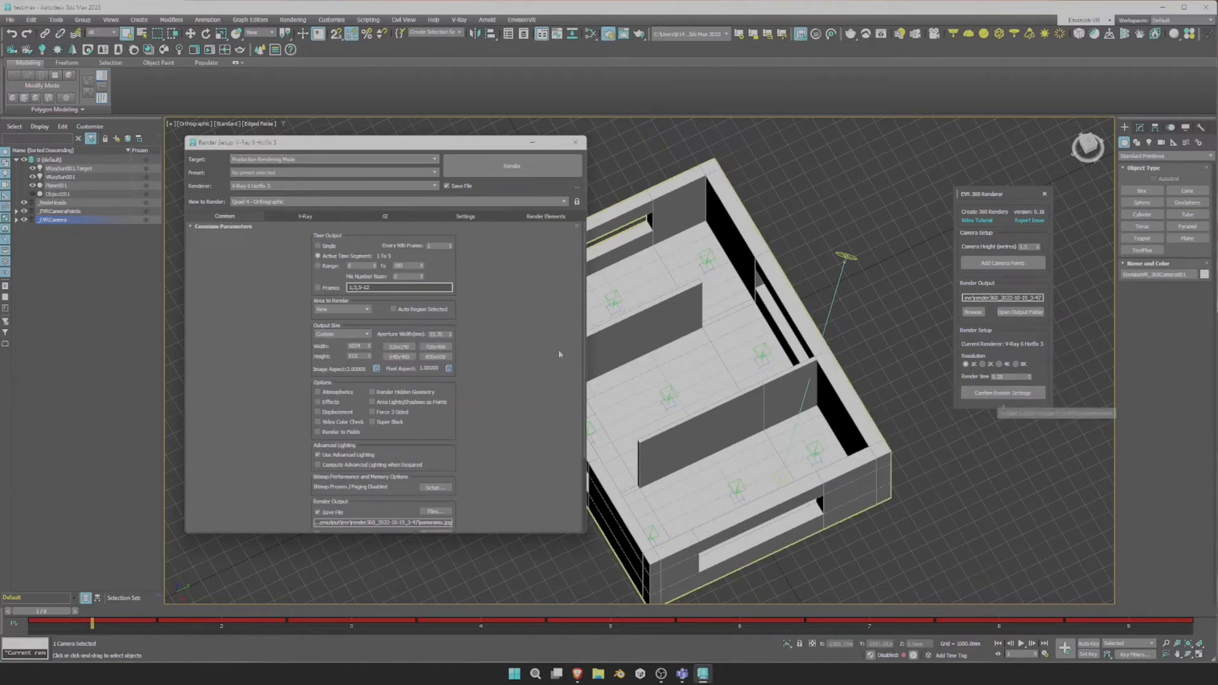
Unhide the roof Object001 and orbit the model to a new angle.
{"action": "left_click_drag", "start_coordinate": [587, 342], "coordinate": [413, 343]}
{"action": "left_click", "coordinate": [33, 194]}
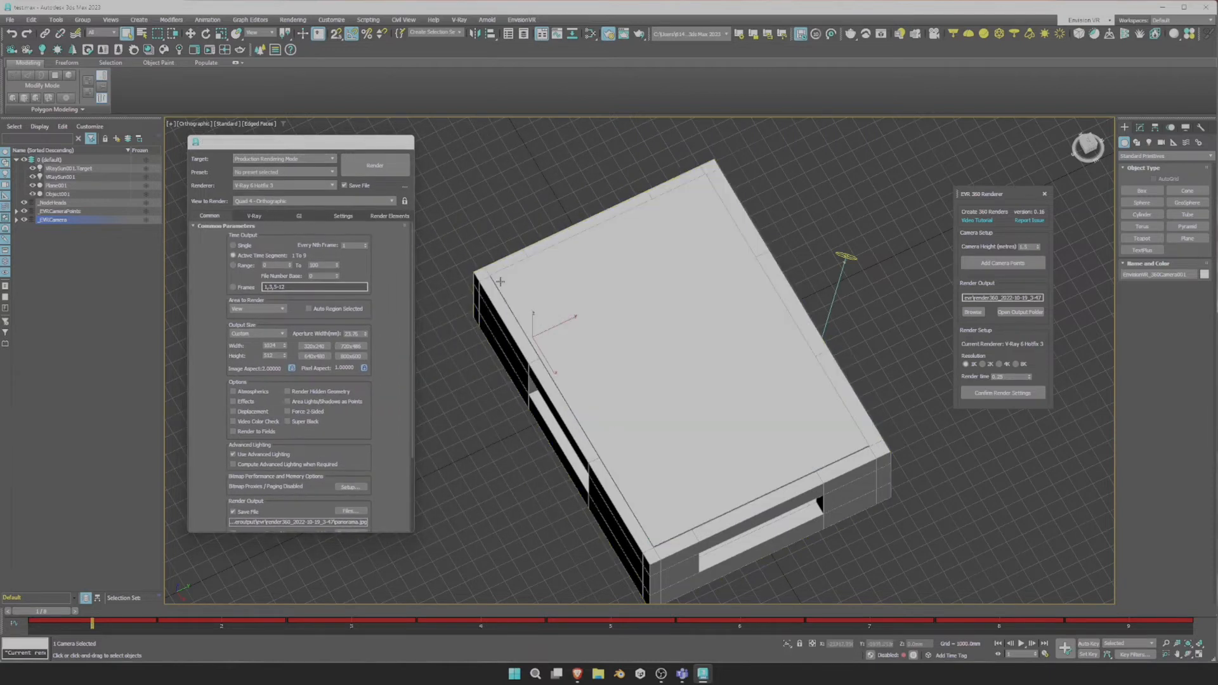
{"action": "middle_click_drag", "start_coordinate": [687, 413], "coordinate": [835, 491], "text": "alt"}
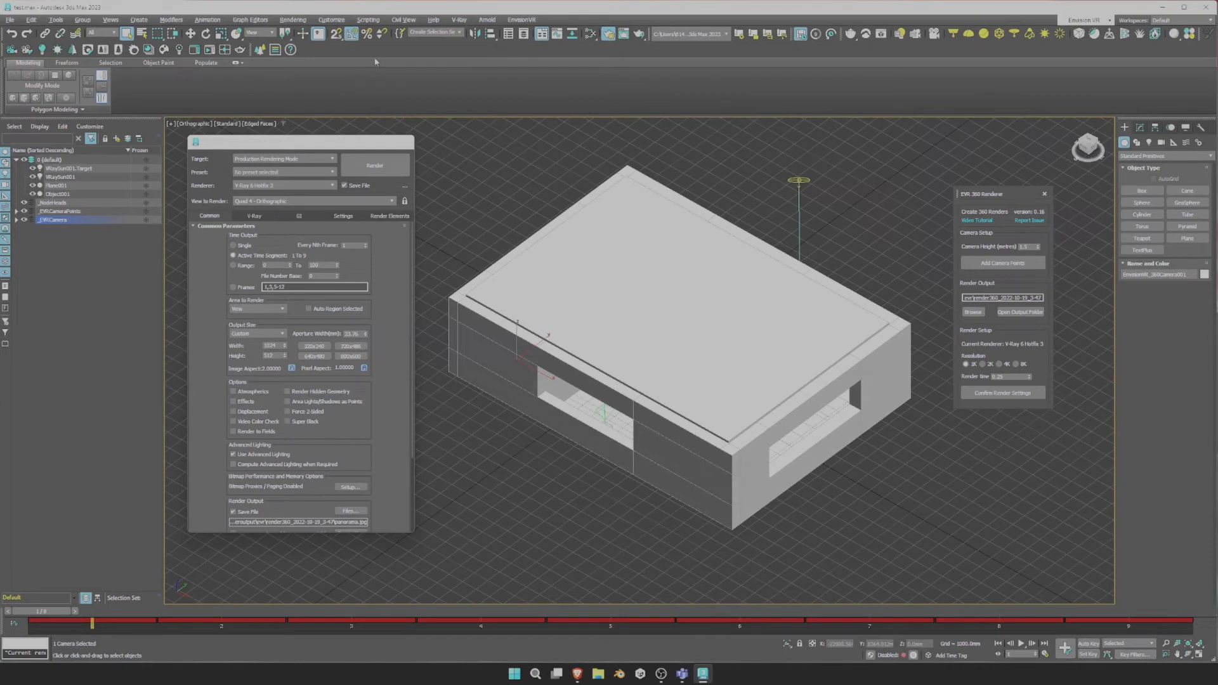
{"action": "left_click", "coordinate": [292, 19]}
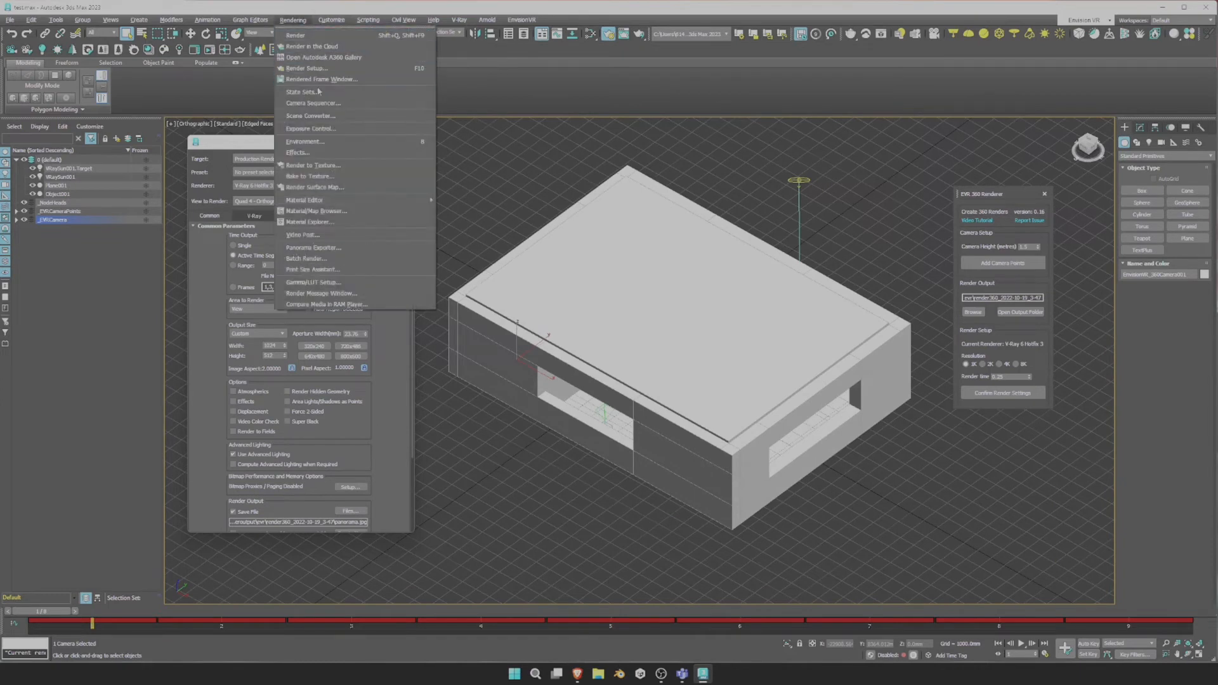
{"action": "left_click", "coordinate": [313, 131]}
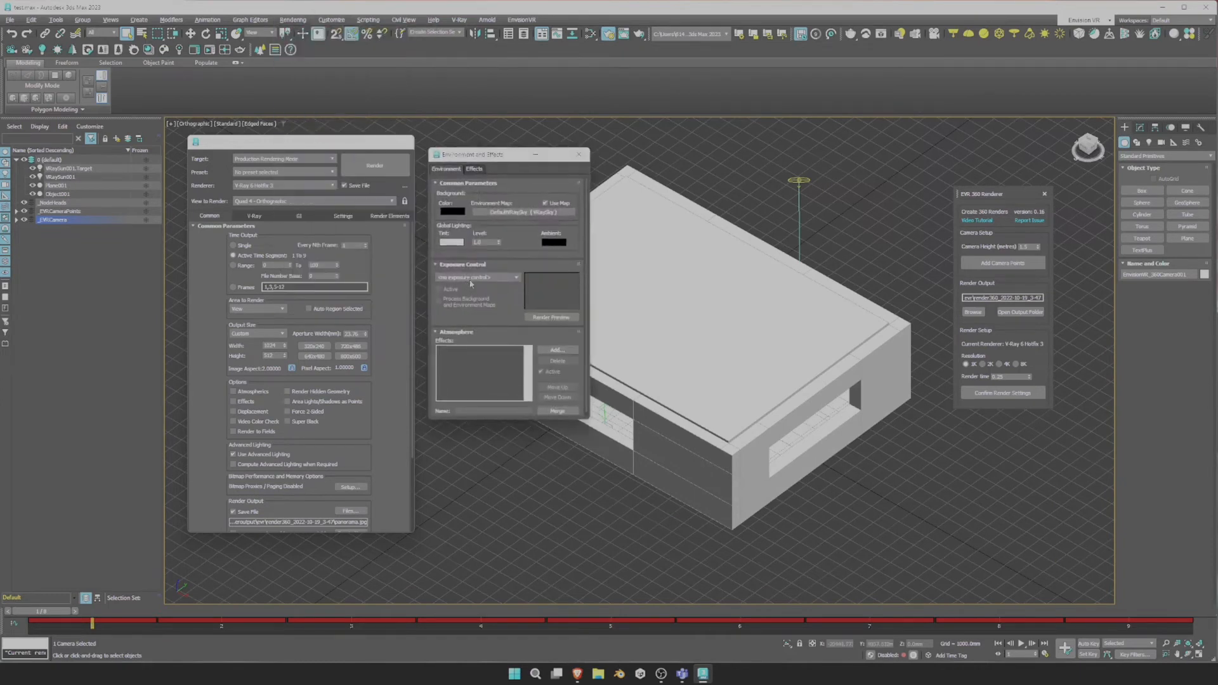
{"action": "left_click", "coordinate": [477, 277]}
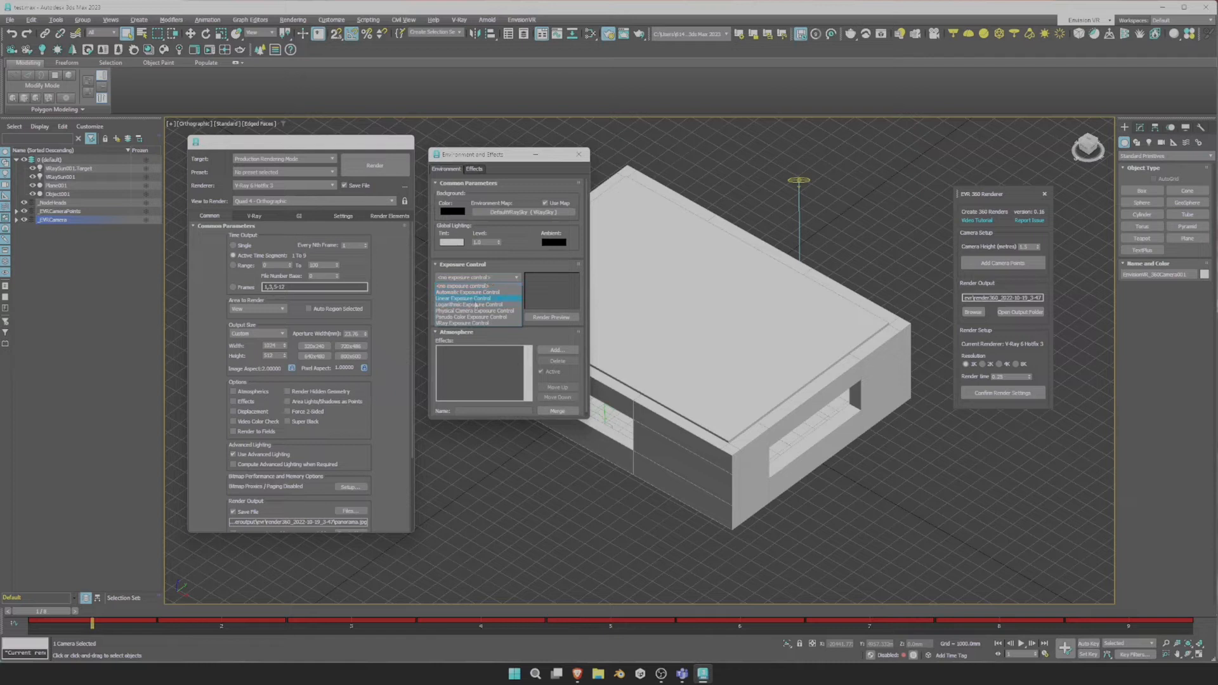
{"action": "left_click", "coordinate": [578, 154]}
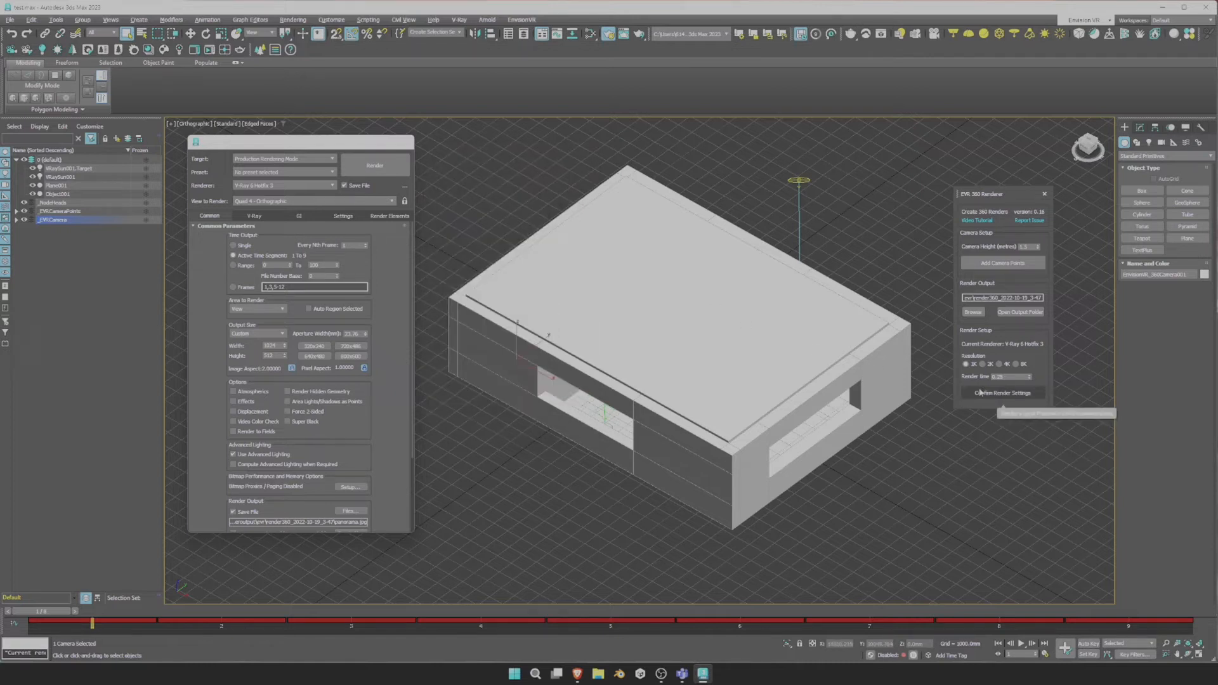
{"action": "left_click", "coordinate": [376, 166]}
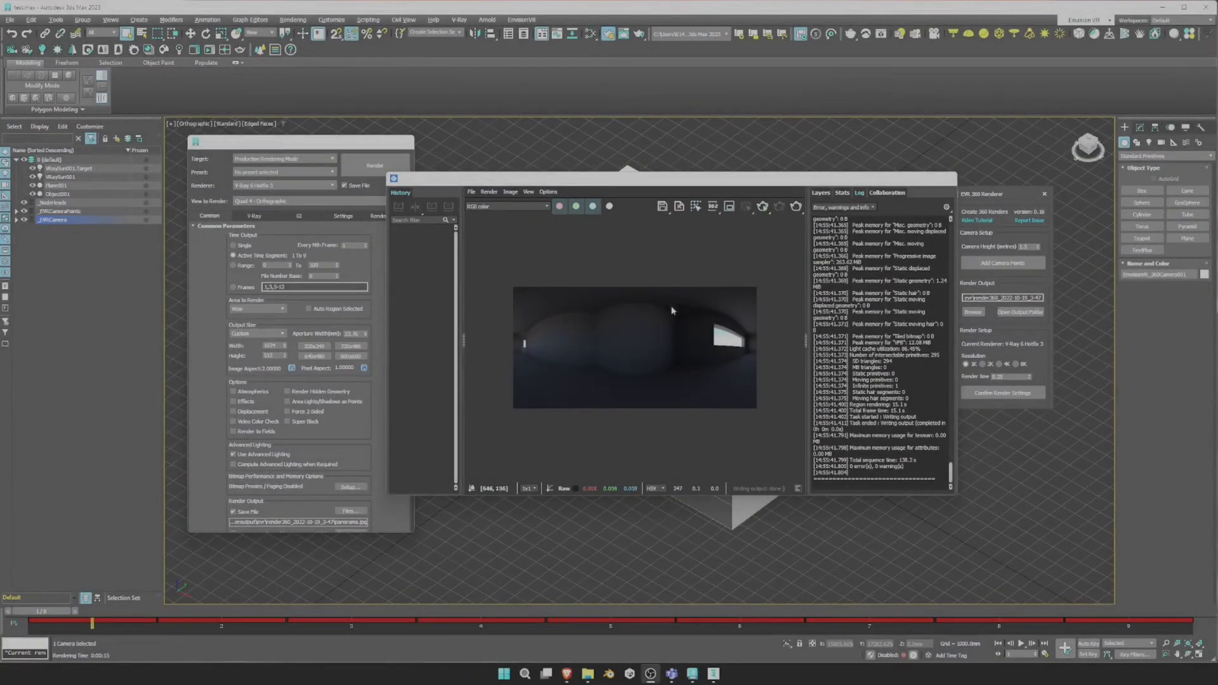
Close the 360 Renderer and place the EVR 360 View Builder beside the frame buffer.
{"action": "left_click_drag", "start_coordinate": [987, 193], "coordinate": [996, 168]}
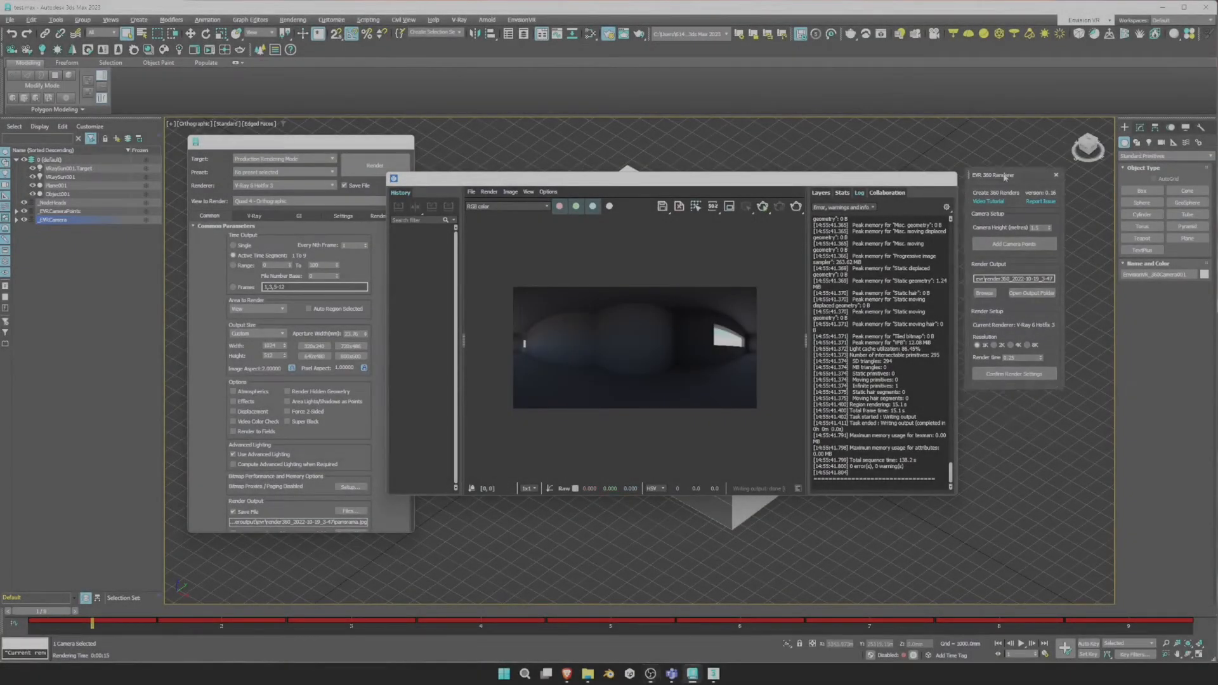
{"action": "left_click", "coordinate": [1053, 170]}
{"action": "left_click", "coordinate": [513, 20]}
{"action": "left_click", "coordinate": [522, 48]}
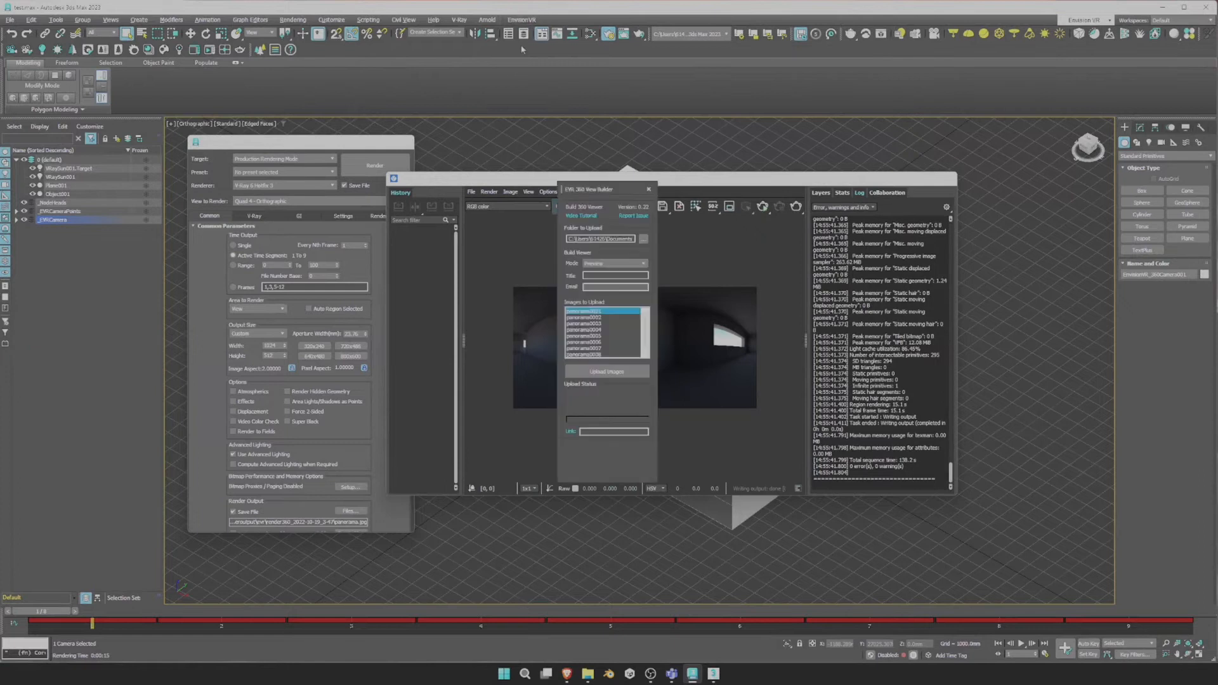
{"action": "left_click_drag", "start_coordinate": [588, 195], "coordinate": [991, 213]}
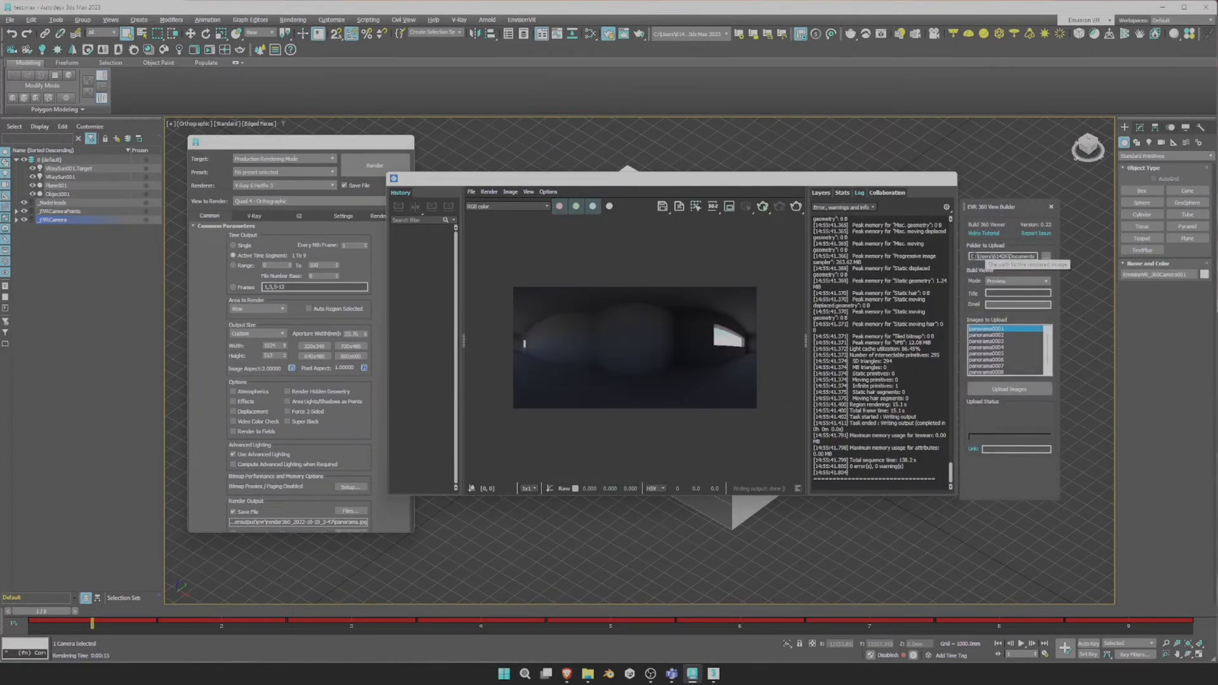
Check the upload folder path and the listed panorama images before titling the tour.
{"action": "left_click_drag", "start_coordinate": [970, 256], "coordinate": [1033, 256]}
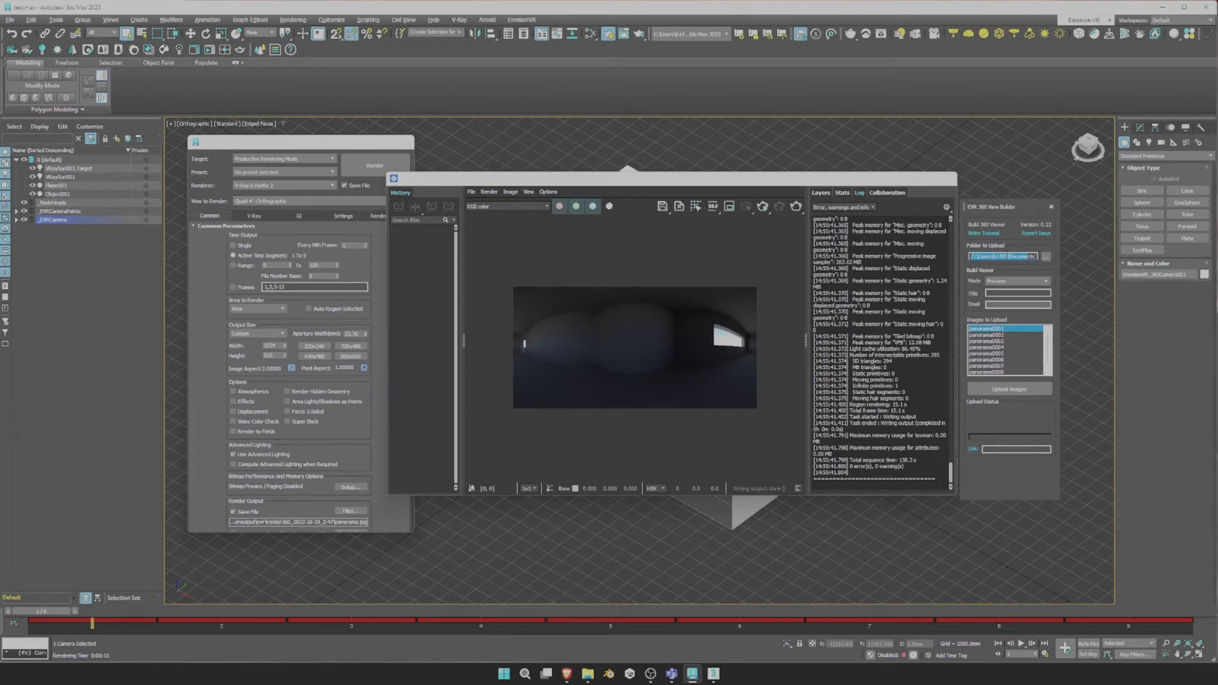
{"action": "scroll", "coordinate": [1003, 354], "scroll_direction": "down", "scroll_amount": 1}
{"action": "scroll", "coordinate": [1000, 372], "scroll_direction": "up", "scroll_amount": 1}
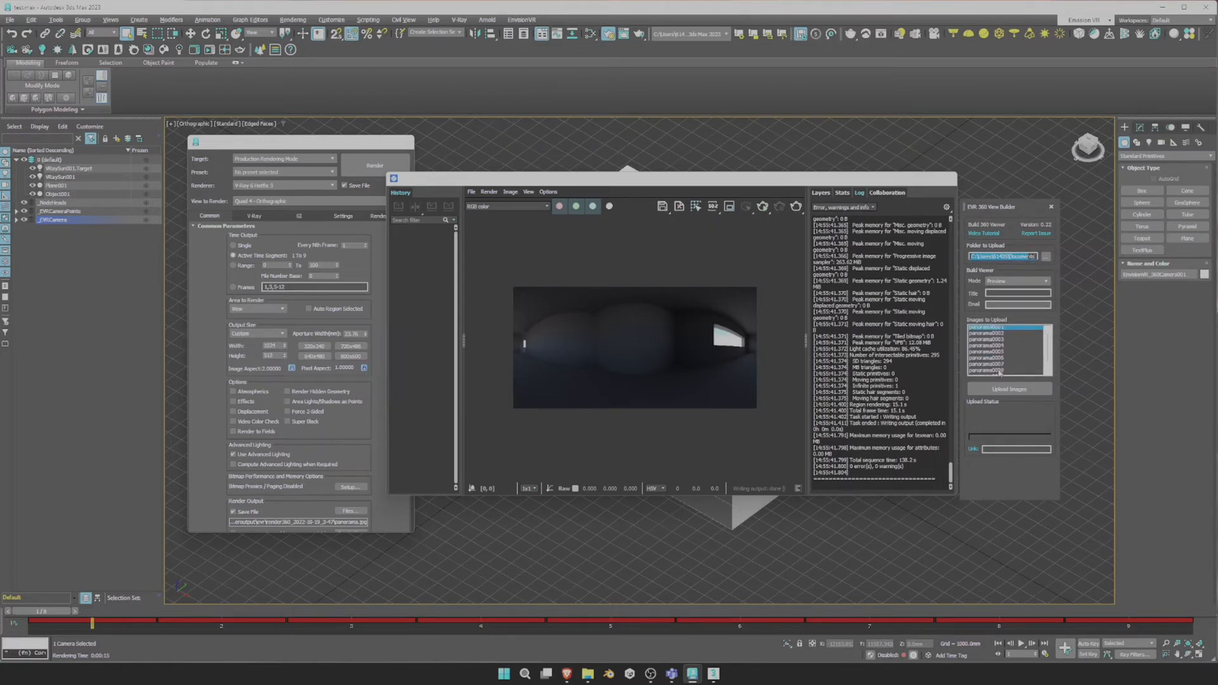
{"action": "left_click", "coordinate": [1003, 293]}
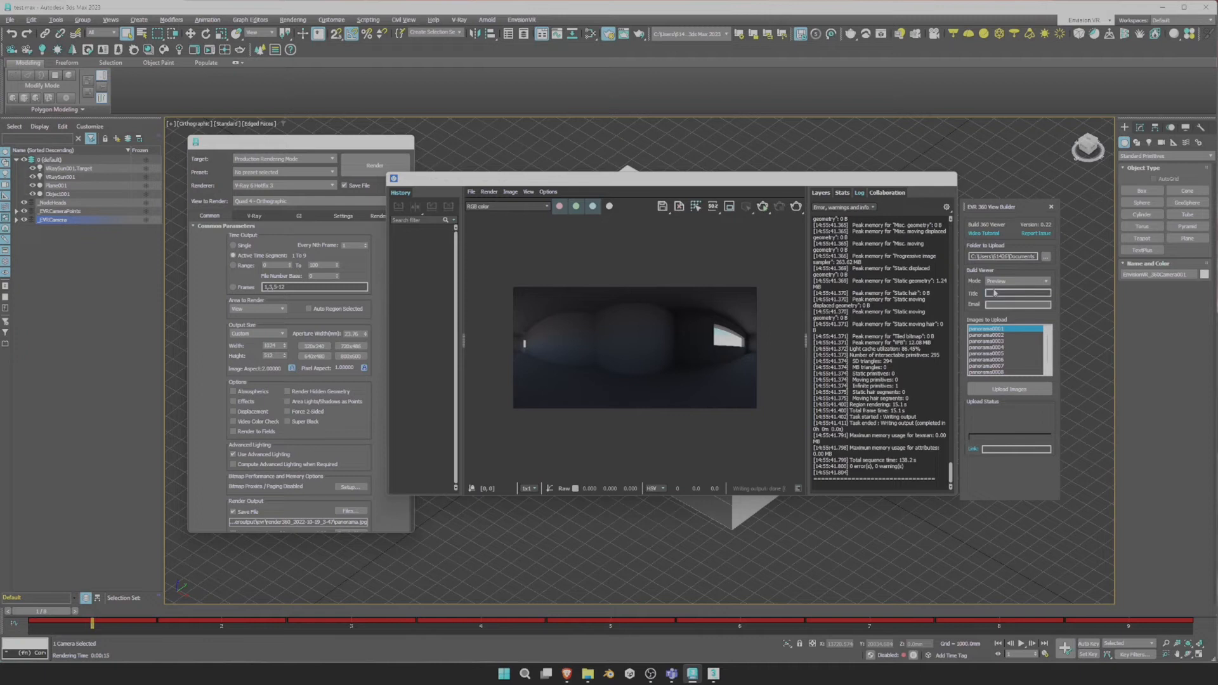
Title the tour tutorial_preview, upload the nine panoramas, and open the tour link.
{"action": "type", "text": "tute"}
{"action": "left_click", "coordinate": [1010, 391]}
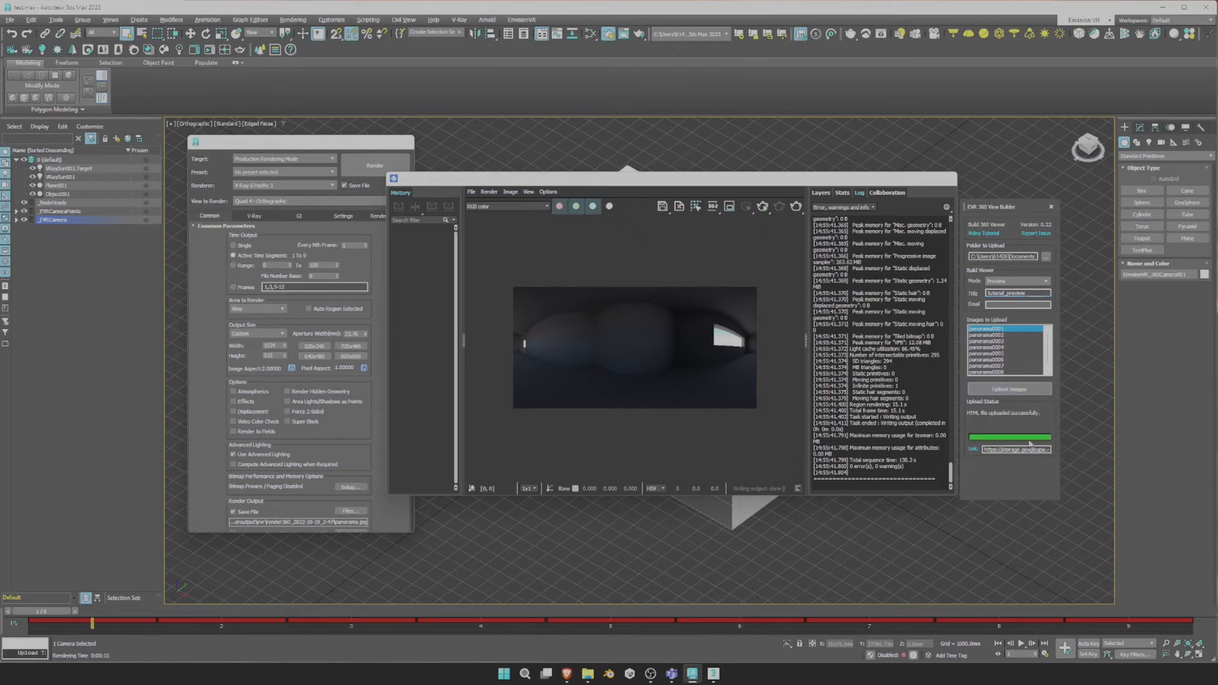
{"action": "left_click", "coordinate": [973, 450]}
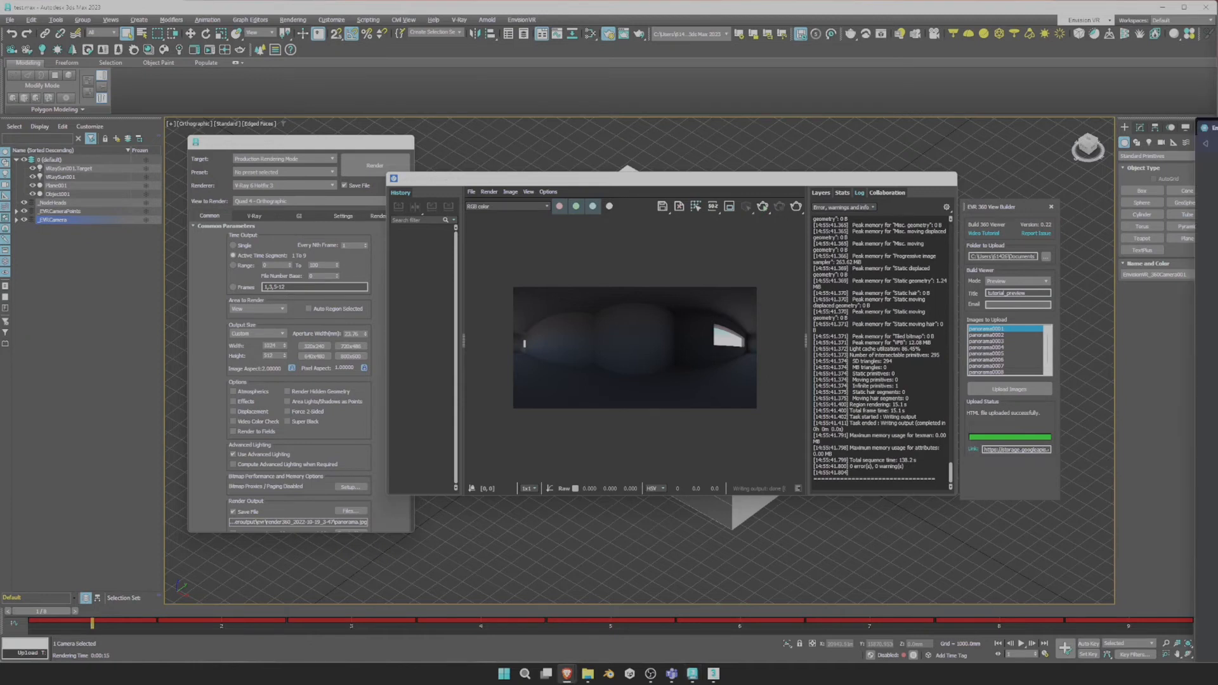
Maximise the browser and look around the first panorama of the tour.
{"action": "left_click_drag", "start_coordinate": [1217, 109], "coordinate": [690, 109]}
{"action": "double_click", "coordinate": [691, 109]}
{"action": "left_click_drag", "start_coordinate": [609, 315], "coordinate": [592, 212]}
{"action": "left_click_drag", "start_coordinate": [617, 365], "coordinate": [644, 311]}
Jump through panorama scenes 2 to 7 of the preview tour, looking around along the way.
{"action": "left_click", "coordinate": [603, 311]}
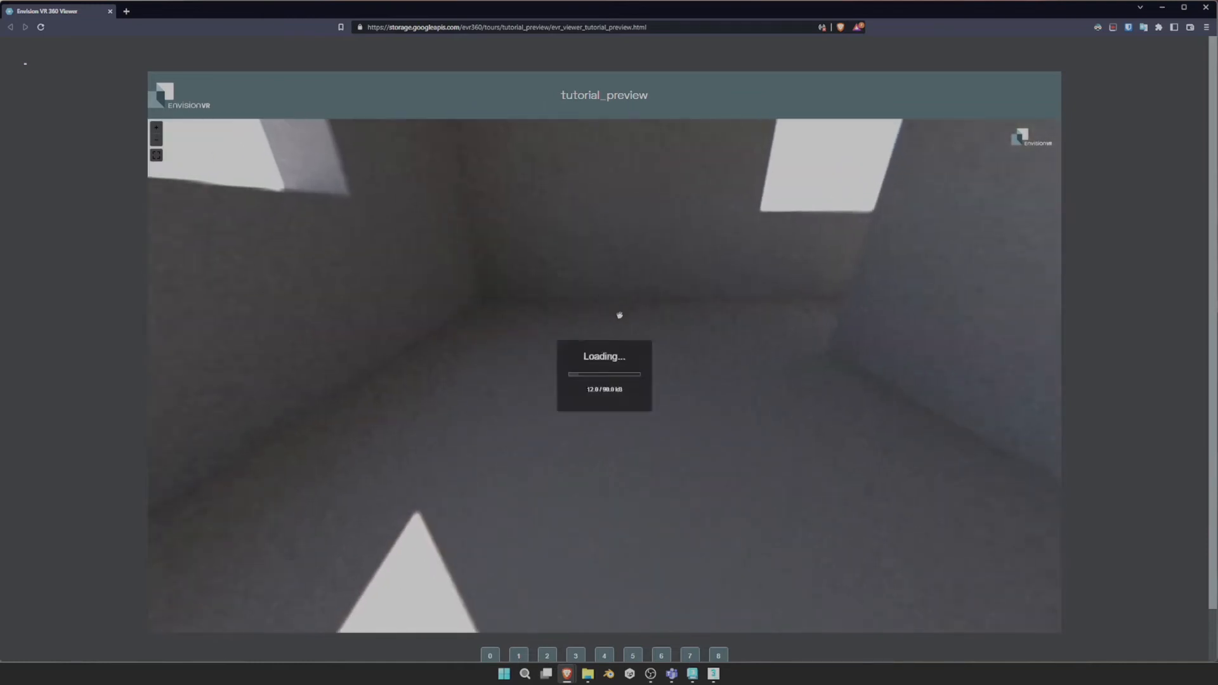
{"action": "left_click_drag", "start_coordinate": [434, 327], "coordinate": [620, 340]}
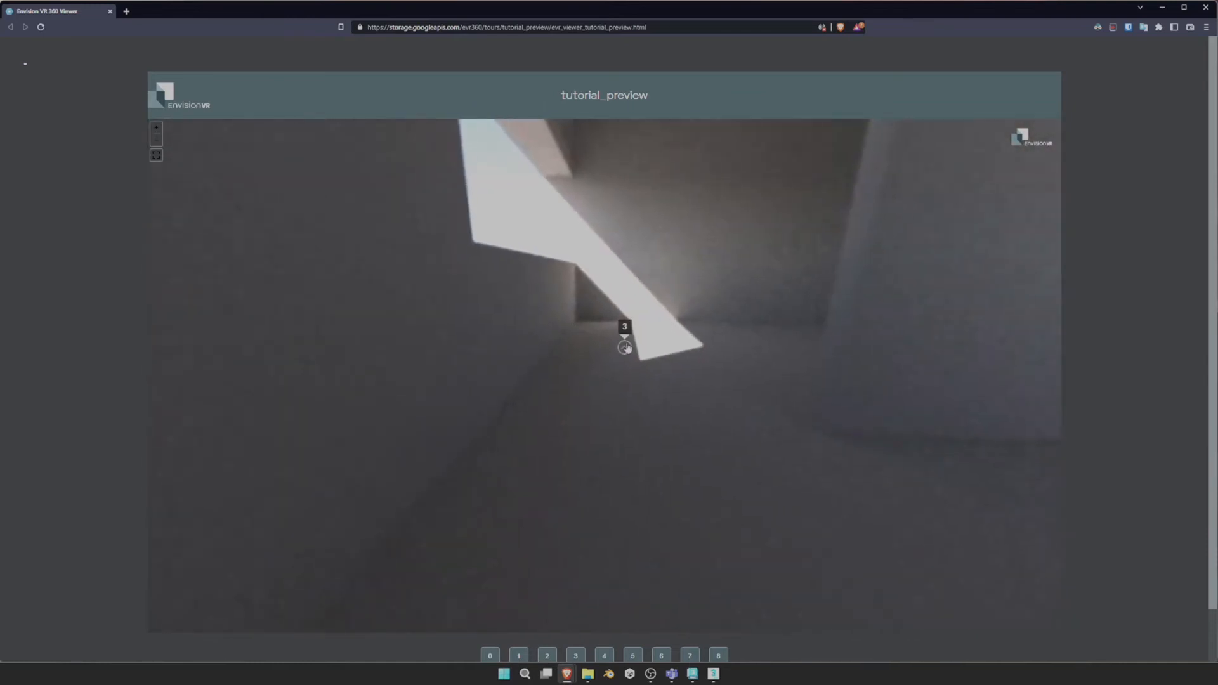
{"action": "left_click", "coordinate": [623, 332]}
{"action": "left_click", "coordinate": [717, 384]}
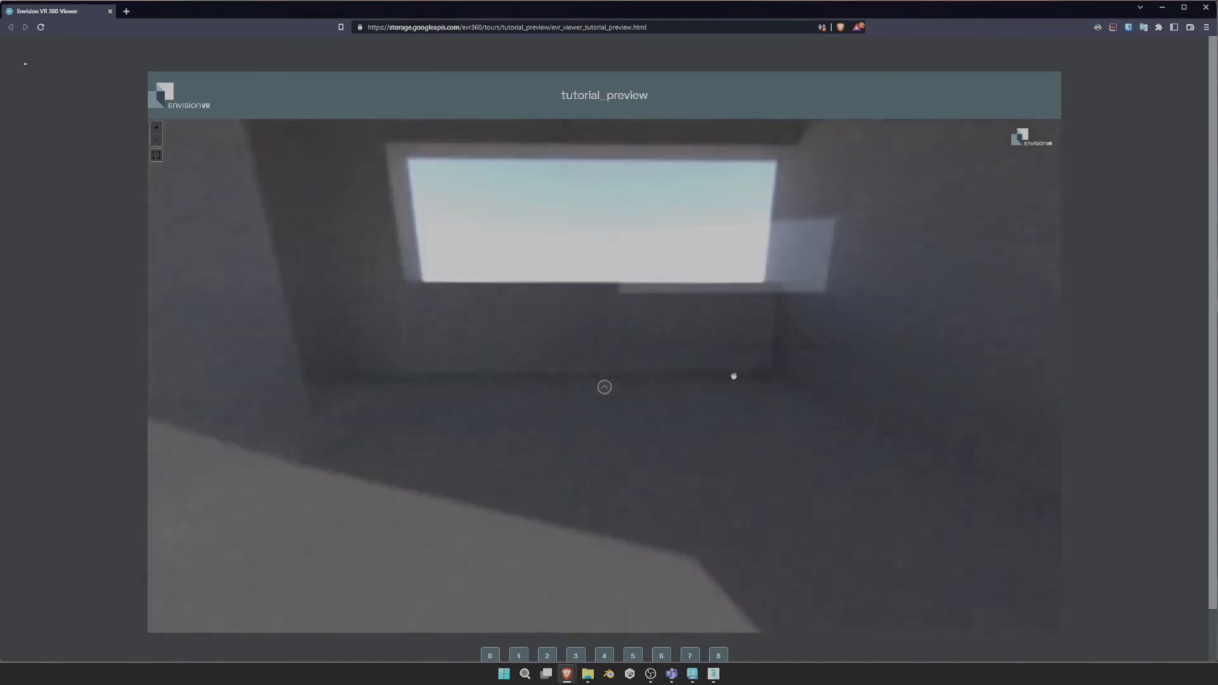
{"action": "left_click", "coordinate": [687, 381]}
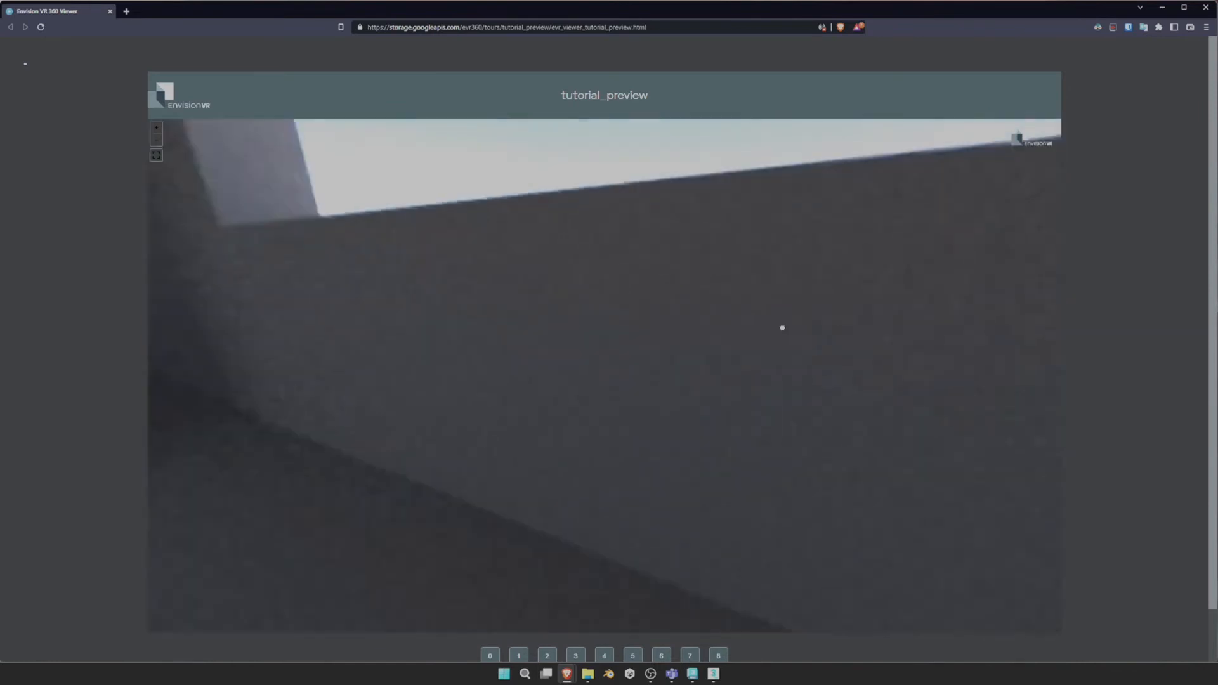
{"action": "left_click_drag", "start_coordinate": [638, 355], "coordinate": [607, 386]}
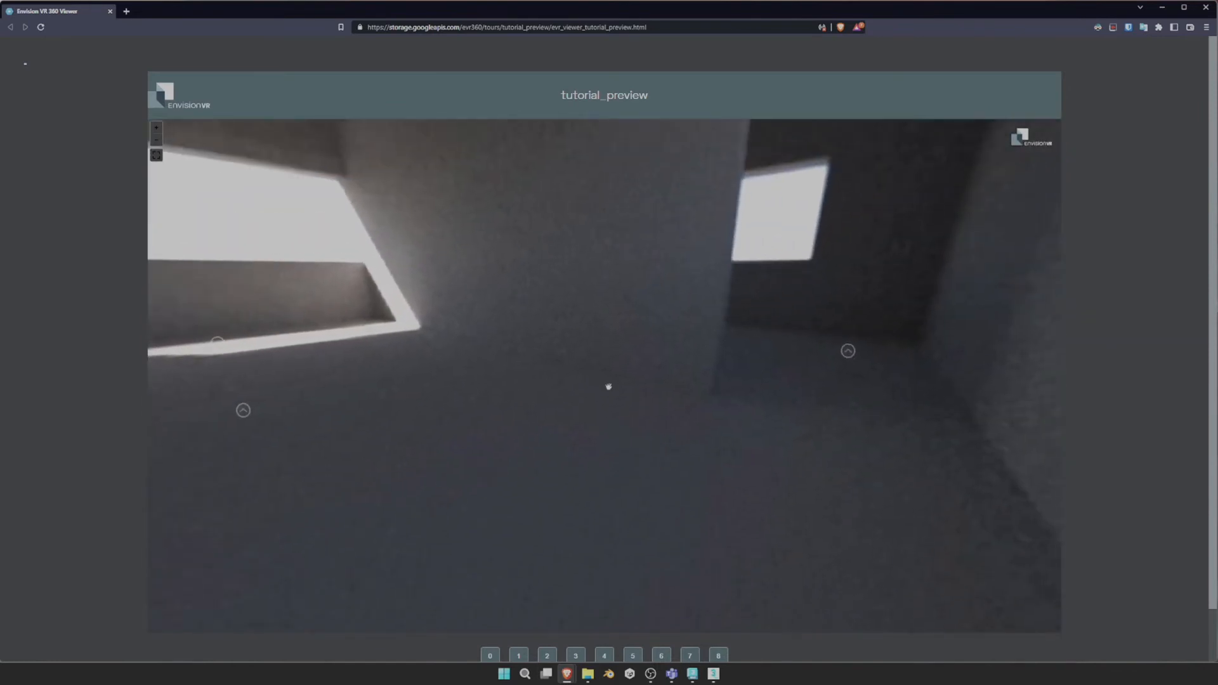
{"action": "left_click", "coordinate": [848, 353]}
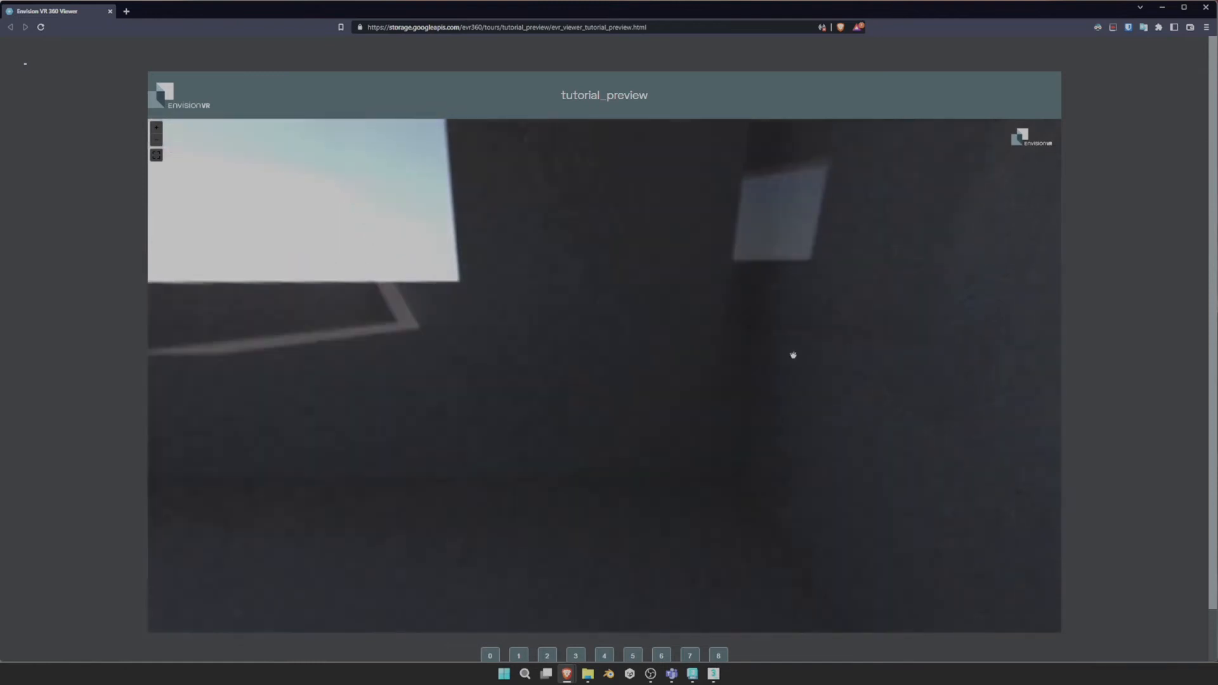
{"action": "left_click", "coordinate": [458, 335]}
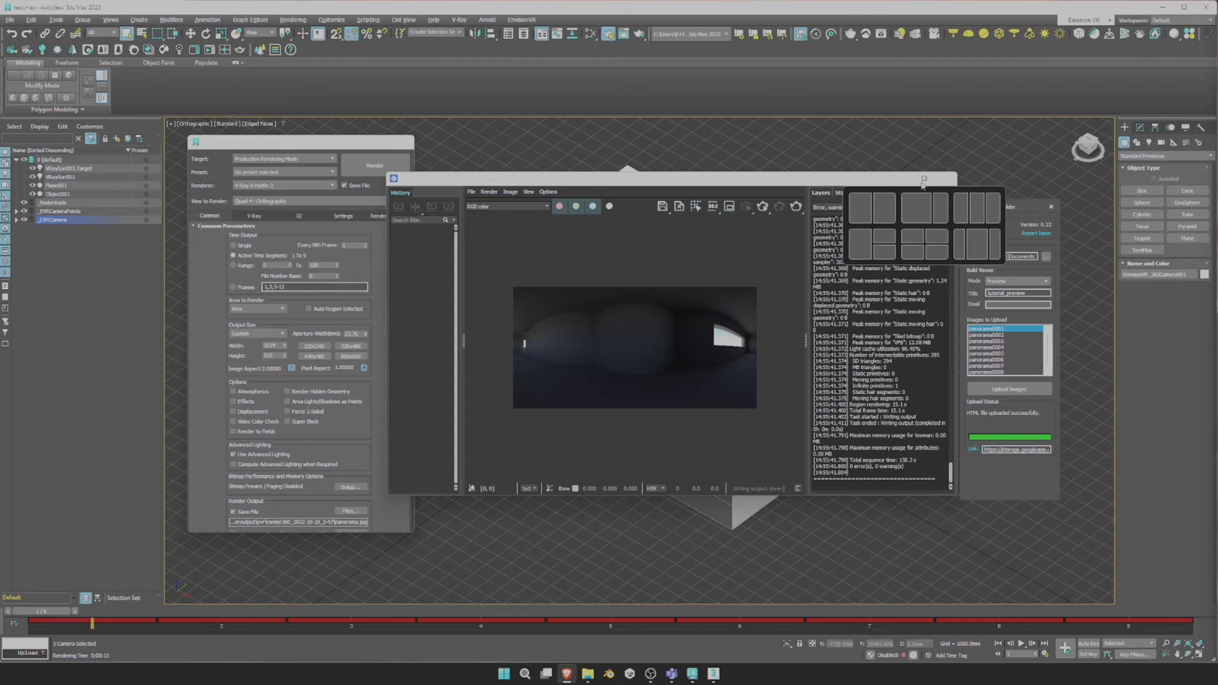
Switch the build mode to Final (Payment), retitle it tutorial_final, and enter the contact e-mail.
{"action": "left_click_drag", "start_coordinate": [1018, 208], "coordinate": [1015, 183]}
{"action": "left_click", "coordinate": [1021, 257]}
{"action": "left_click", "coordinate": [1000, 274]}
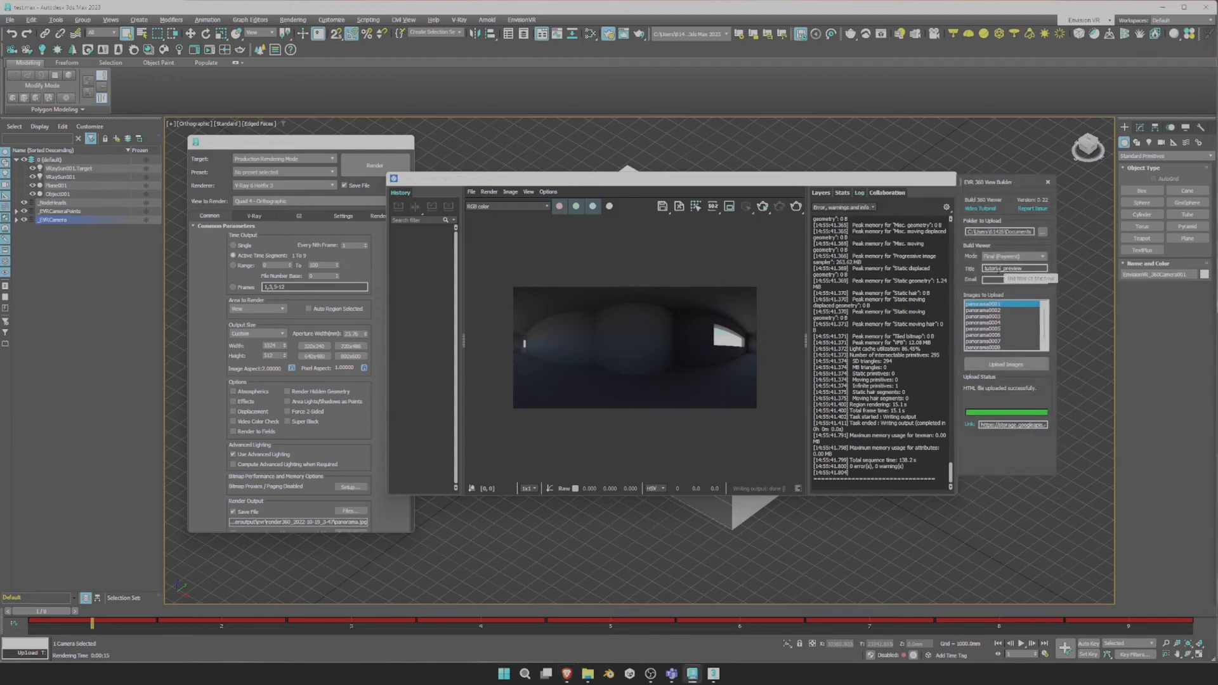
{"action": "left_click_drag", "start_coordinate": [1024, 268], "coordinate": [1004, 268]}
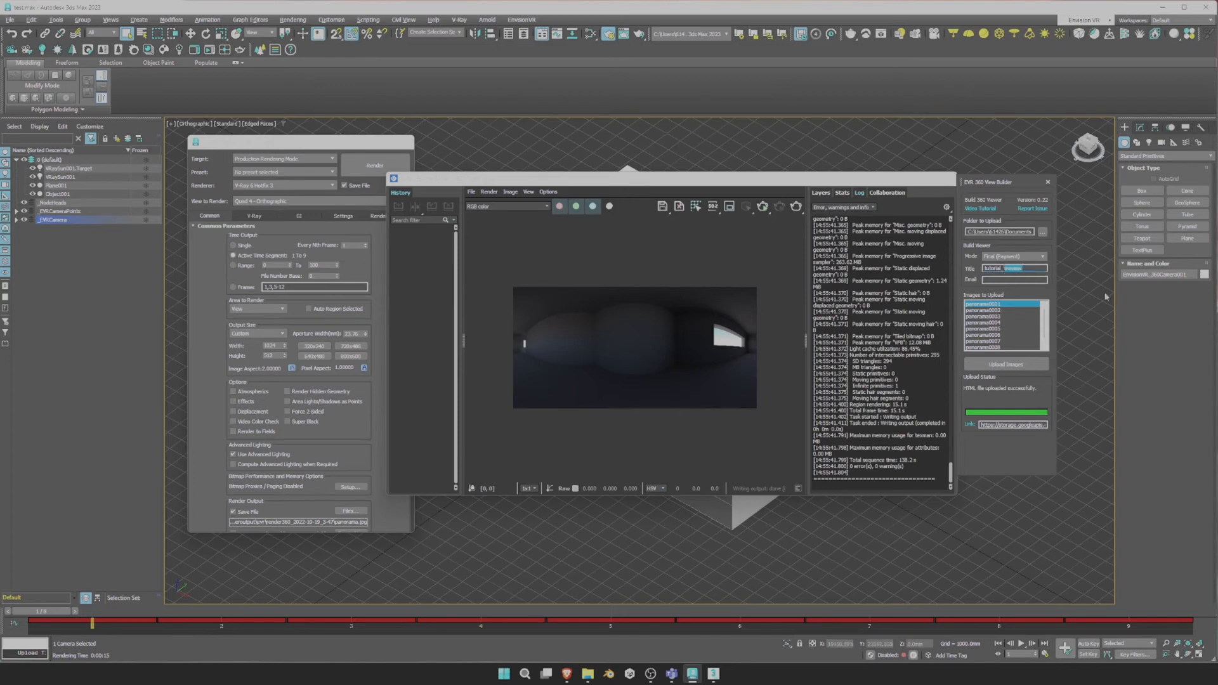
{"action": "type", "text": "final"}
Upload the panoramas as the final tour and maximise the browser showing it.
{"action": "left_click", "coordinate": [1006, 363]}
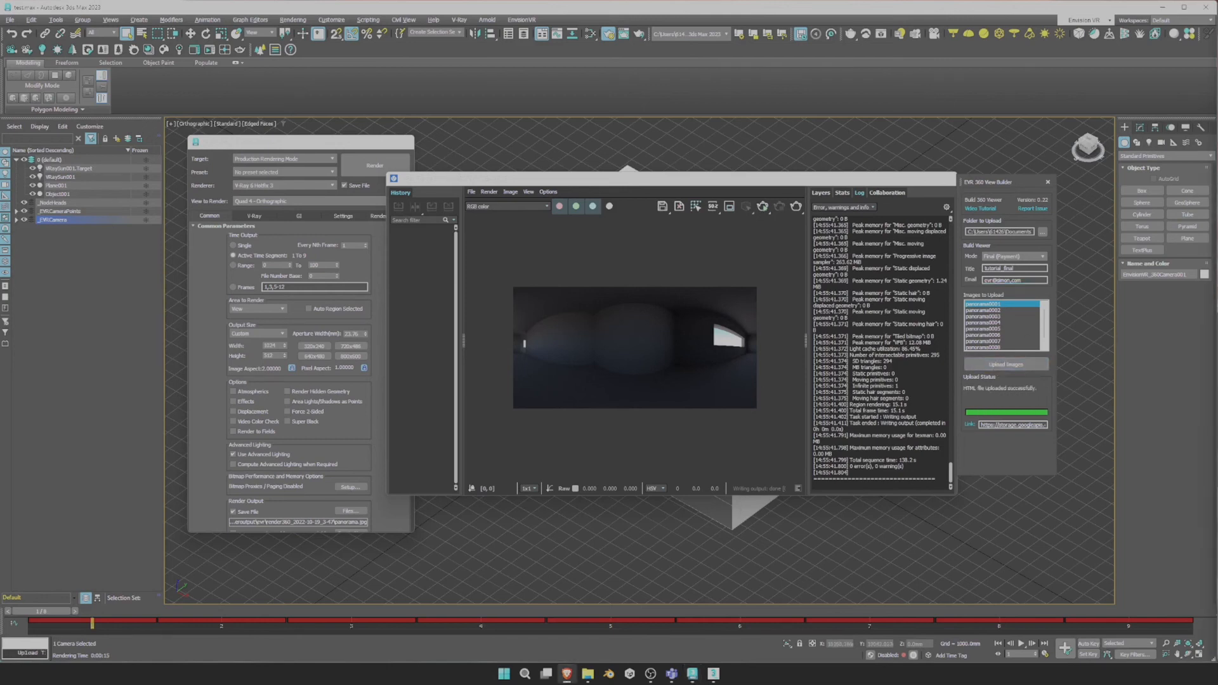
{"action": "left_click", "coordinate": [567, 673]}
{"action": "left_click_drag", "start_coordinate": [898, 125], "coordinate": [785, 96]}
{"action": "double_click", "coordinate": [785, 96]}
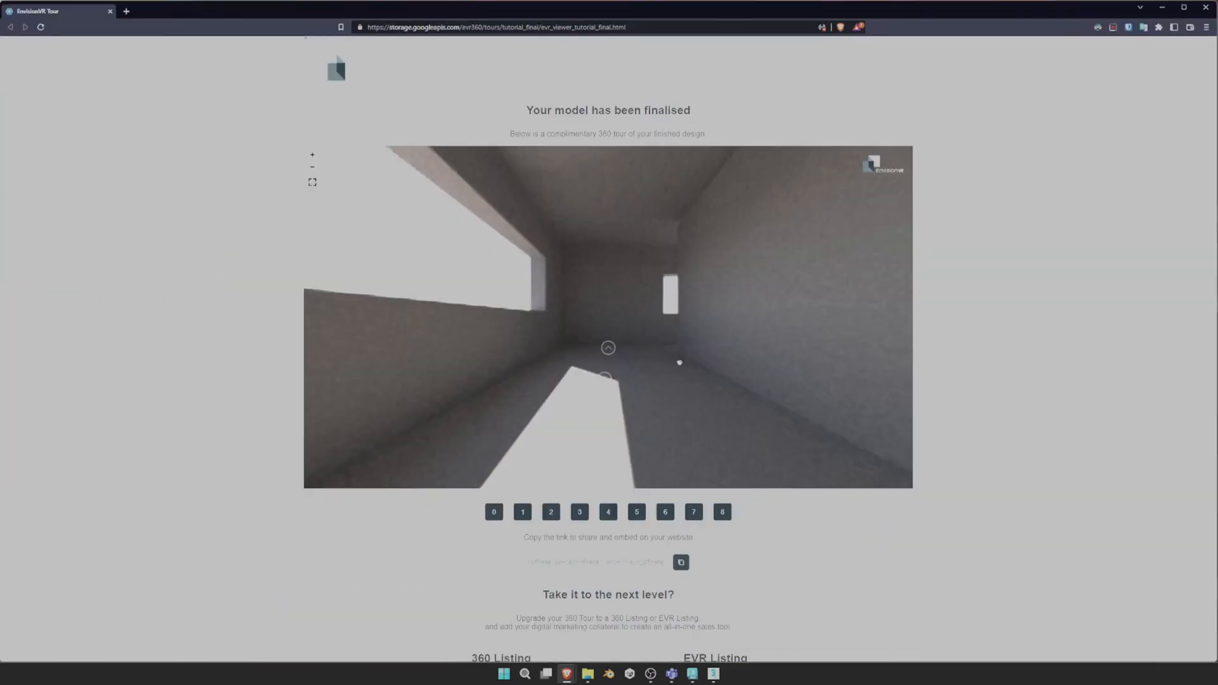
Step through to viewpoint 2 of the tutorial_final tour and copy its share link.
{"action": "left_click", "coordinate": [622, 340]}
{"action": "left_click", "coordinate": [616, 309]}
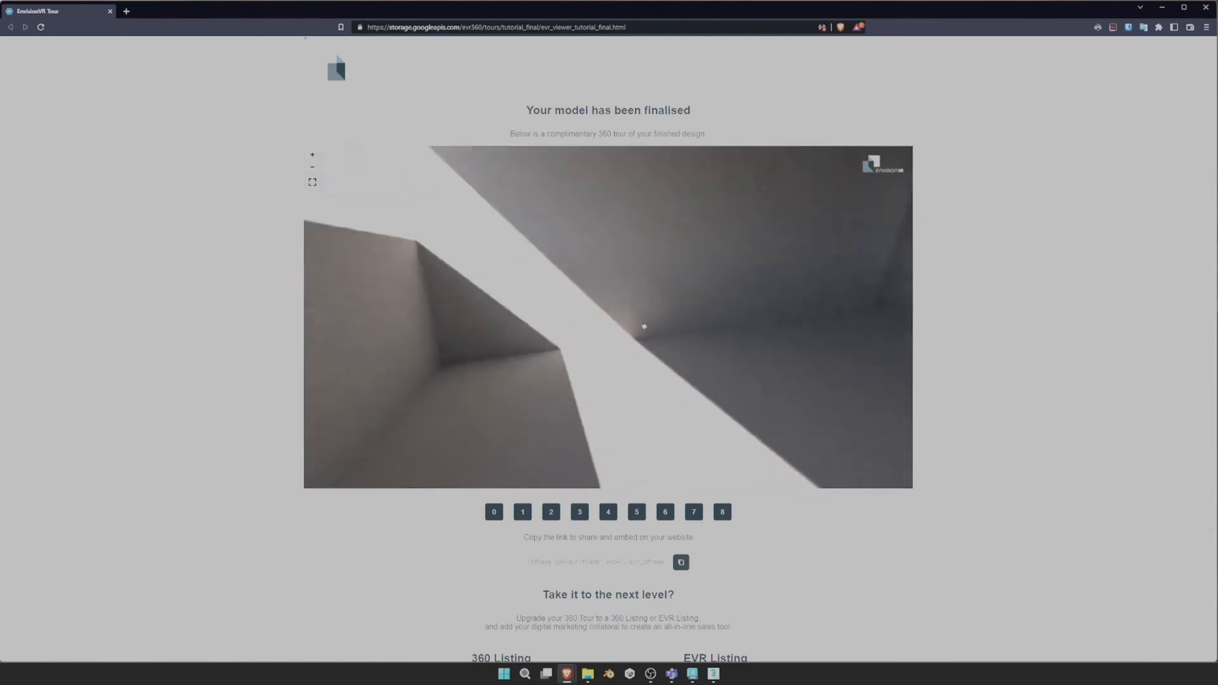
{"action": "left_click", "coordinate": [682, 563]}
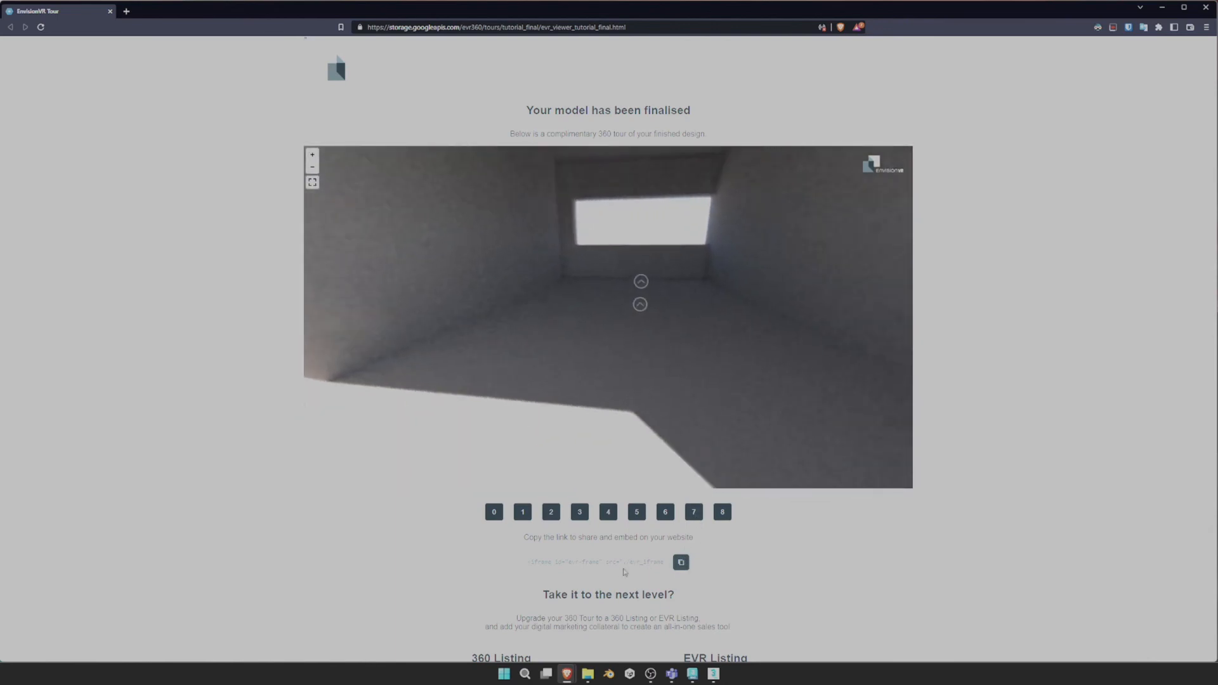